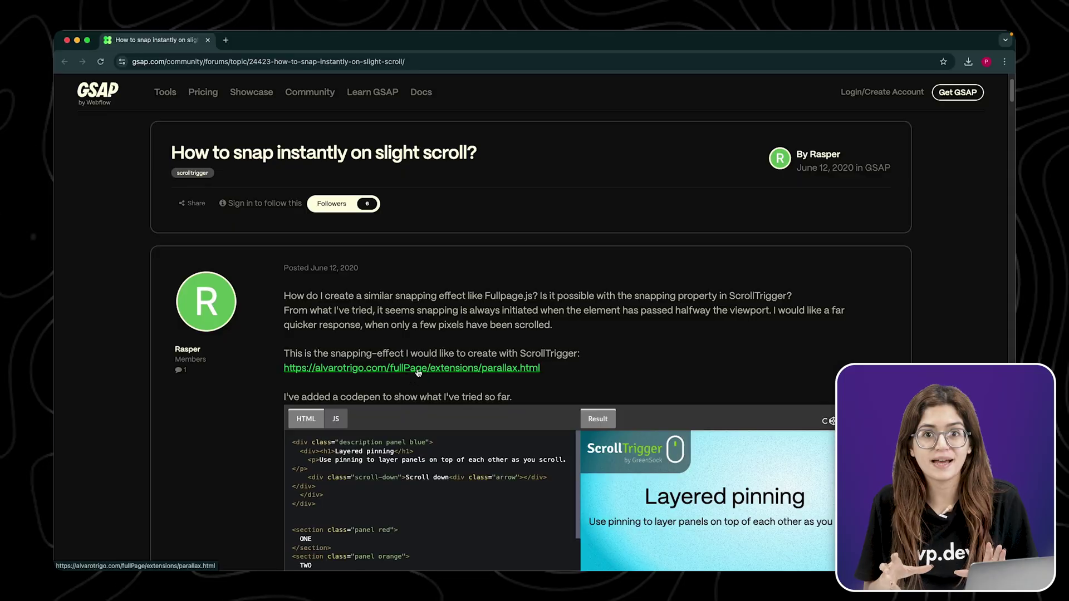
Step: Open the fullPage.js parallax demo and scroll through its four sections and back to the first
{"action": "left_click", "coordinate": [389, 368]}
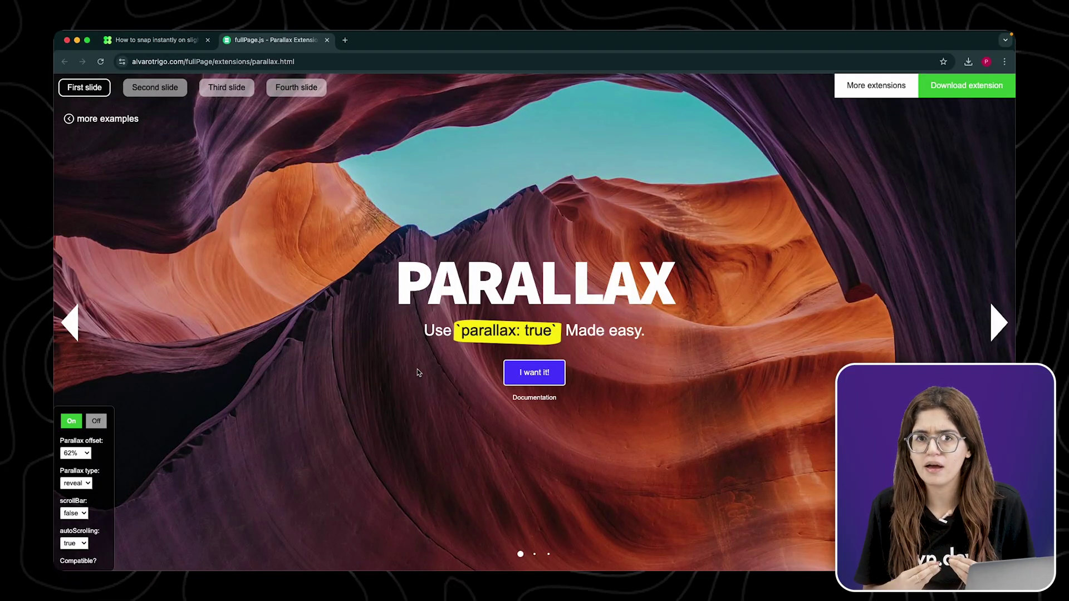
{"action": "scroll", "coordinate": [723, 342], "scroll_direction": "down", "scroll_amount": 2}
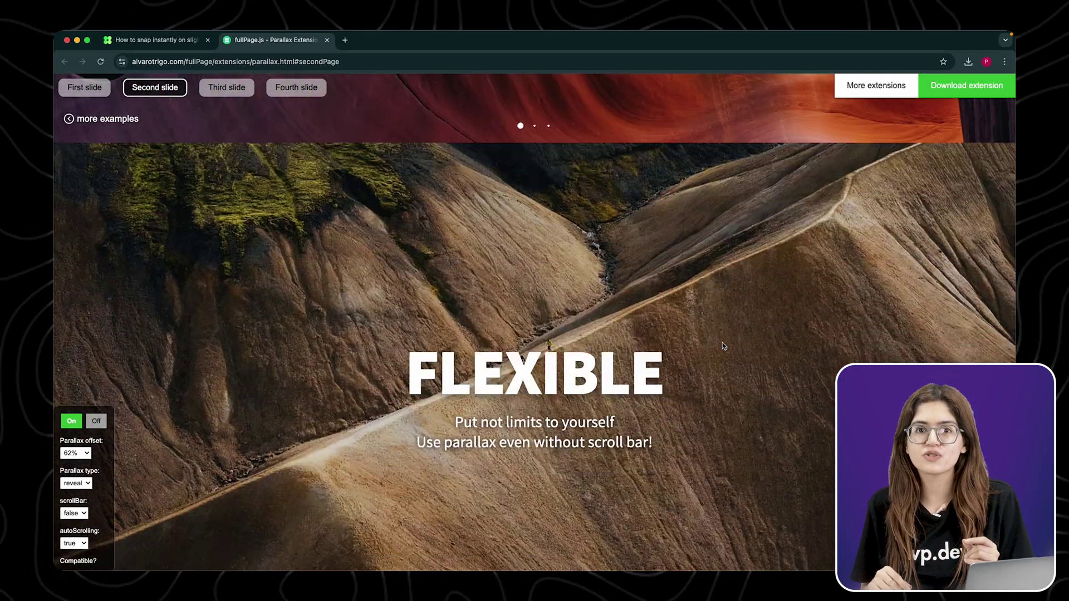
{"action": "scroll", "coordinate": [723, 345], "scroll_direction": "down", "scroll_amount": 2}
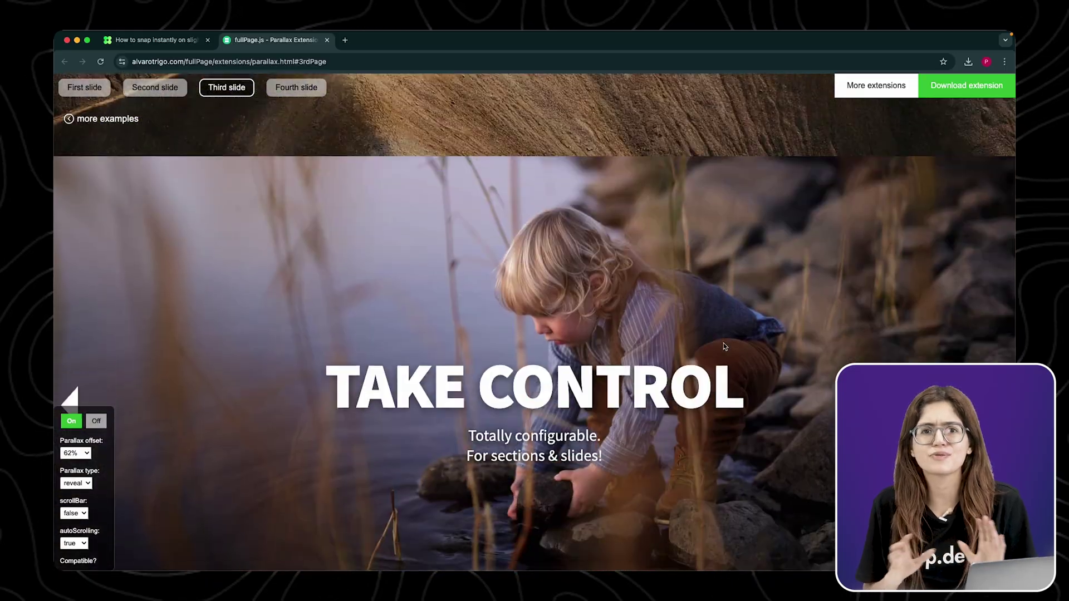
{"action": "scroll", "coordinate": [724, 343], "scroll_direction": "down", "scroll_amount": 2}
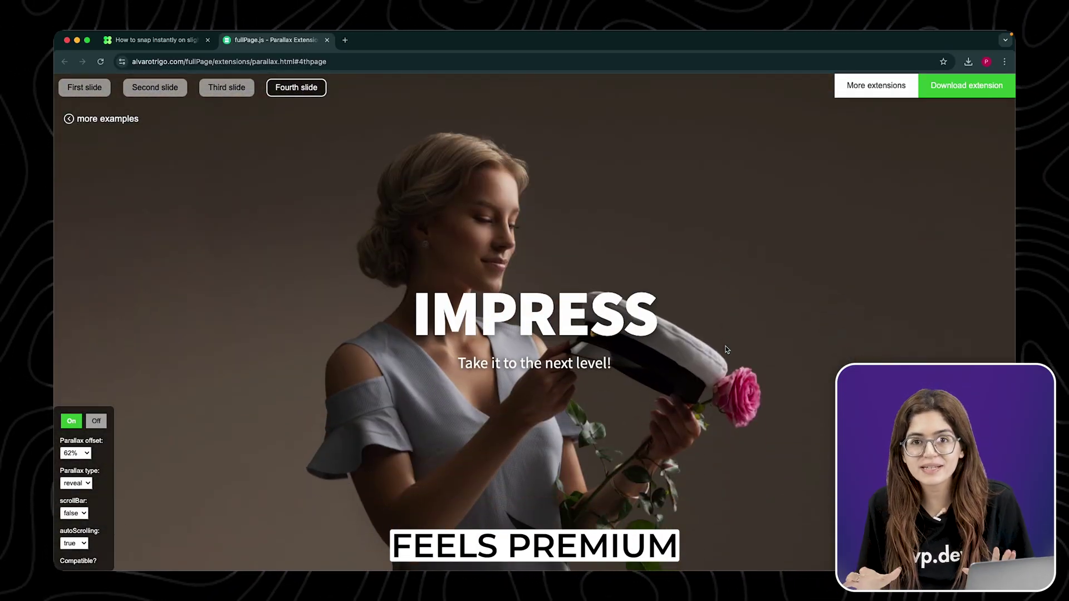
{"action": "scroll", "coordinate": [727, 350], "scroll_direction": "up", "scroll_amount": 2}
{"action": "scroll", "coordinate": [727, 350], "scroll_direction": "up", "scroll_amount": 2}
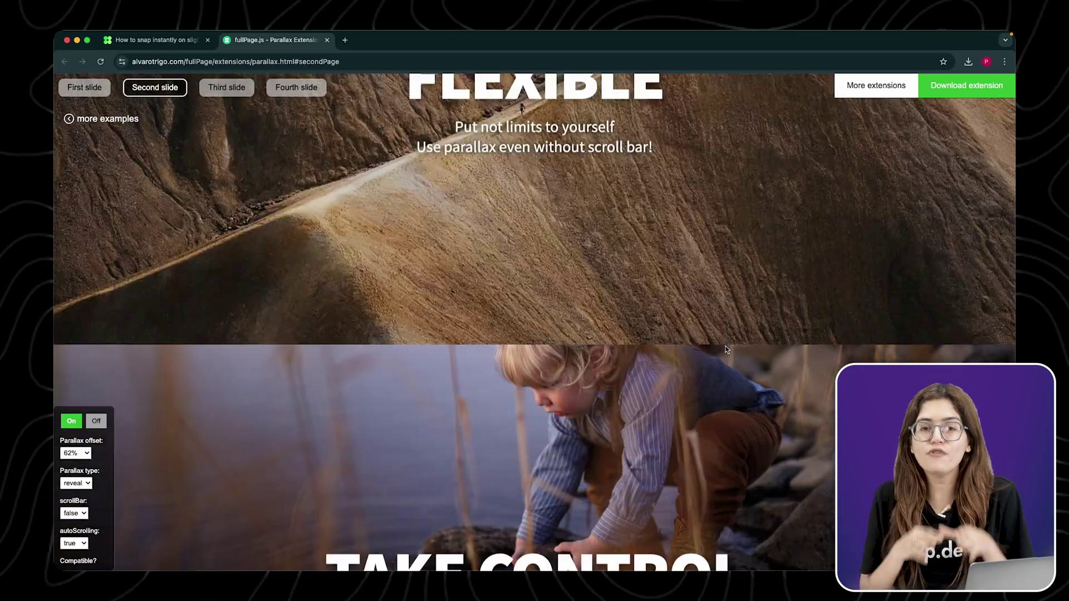
{"action": "scroll", "coordinate": [726, 350], "scroll_direction": "up", "scroll_amount": 2}
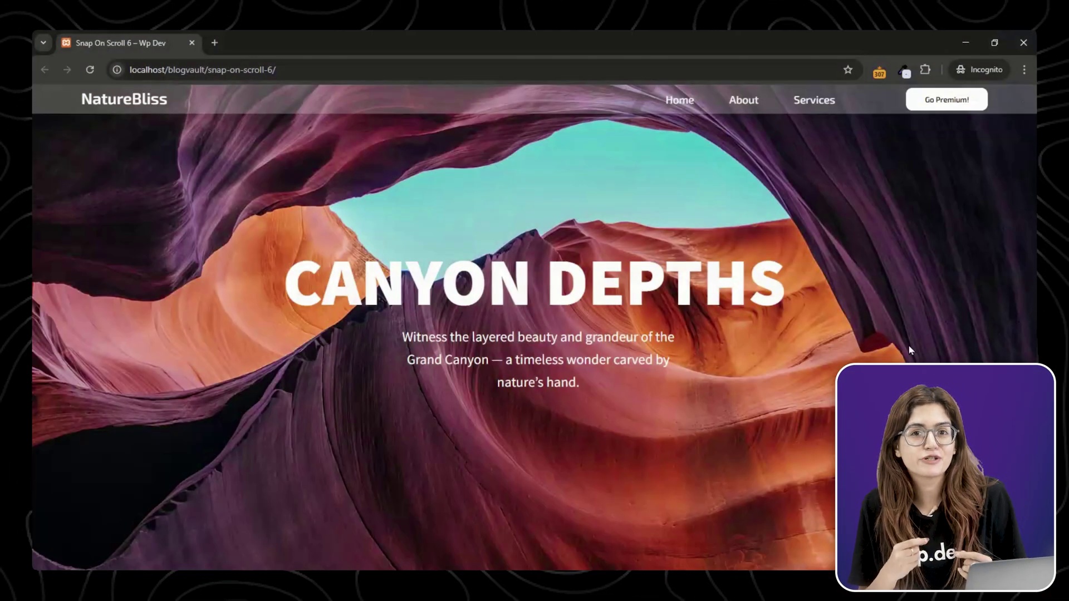
Step: Scroll through the NatureBliss and NovaTrace snap-scroll preview pages
{"action": "scroll", "coordinate": [909, 350], "scroll_direction": "down", "scroll_amount": 1}
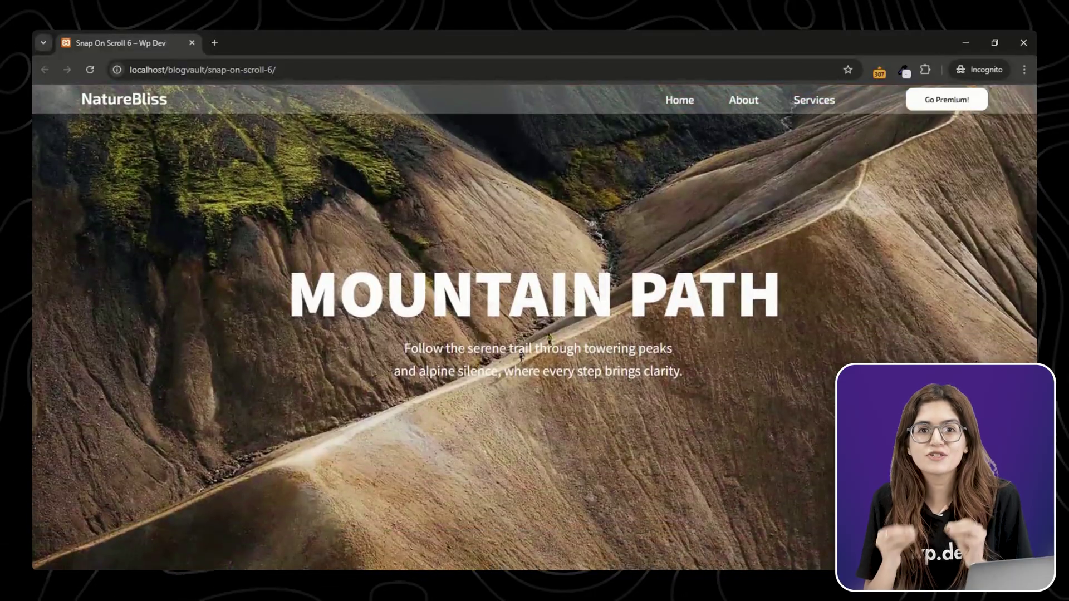
{"action": "scroll", "coordinate": [976, 362], "scroll_direction": "down", "scroll_amount": 1}
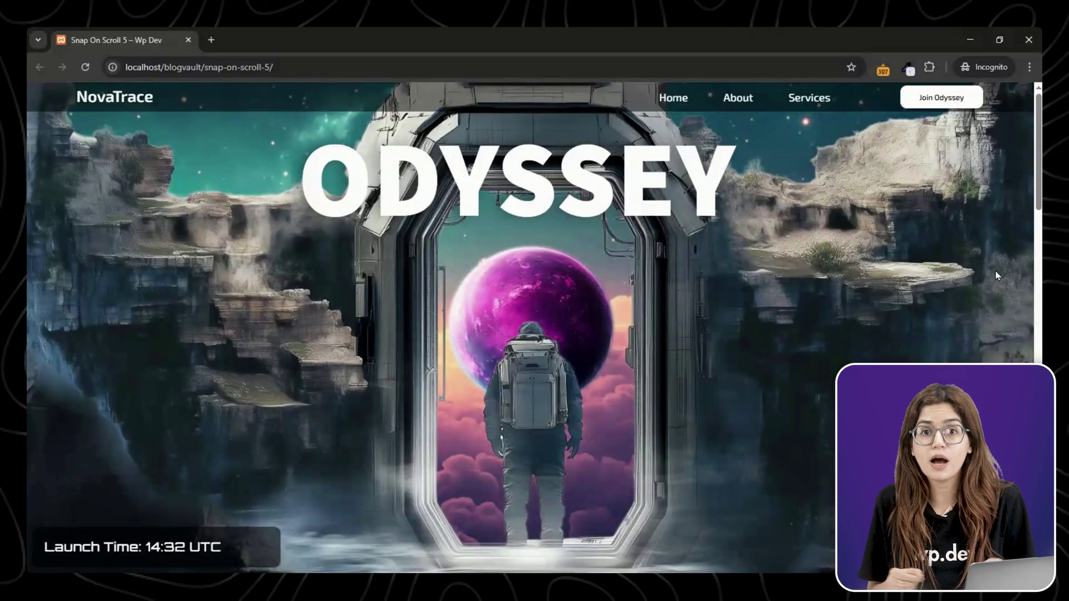
{"action": "scroll", "coordinate": [1000, 271], "scroll_direction": "down", "scroll_amount": 1}
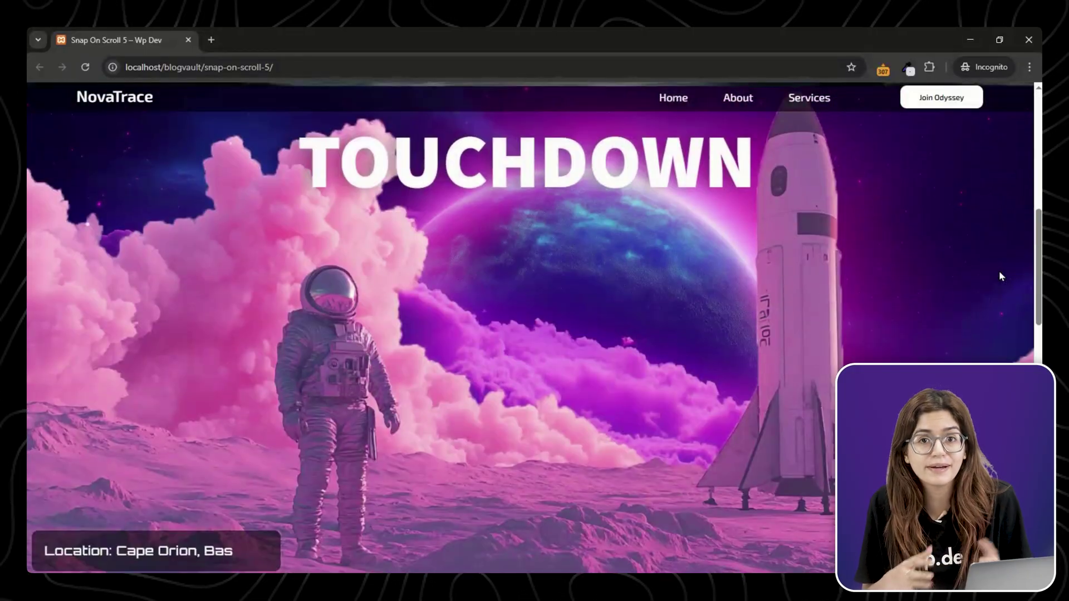
{"action": "scroll", "coordinate": [1001, 276], "scroll_direction": "down", "scroll_amount": 1}
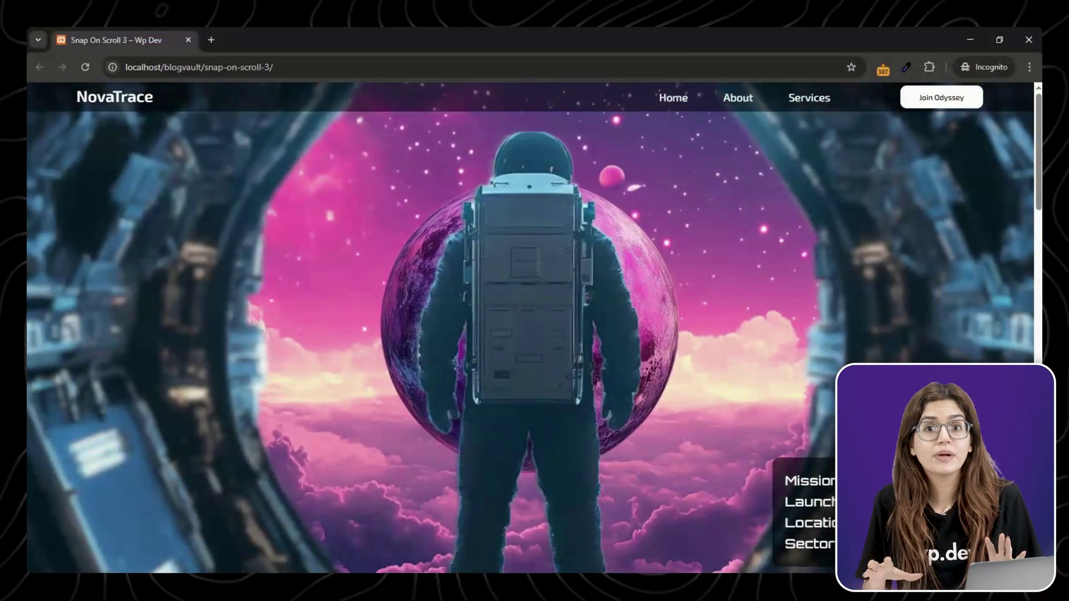
{"action": "scroll", "coordinate": [535, 329], "scroll_direction": "down", "scroll_amount": 1}
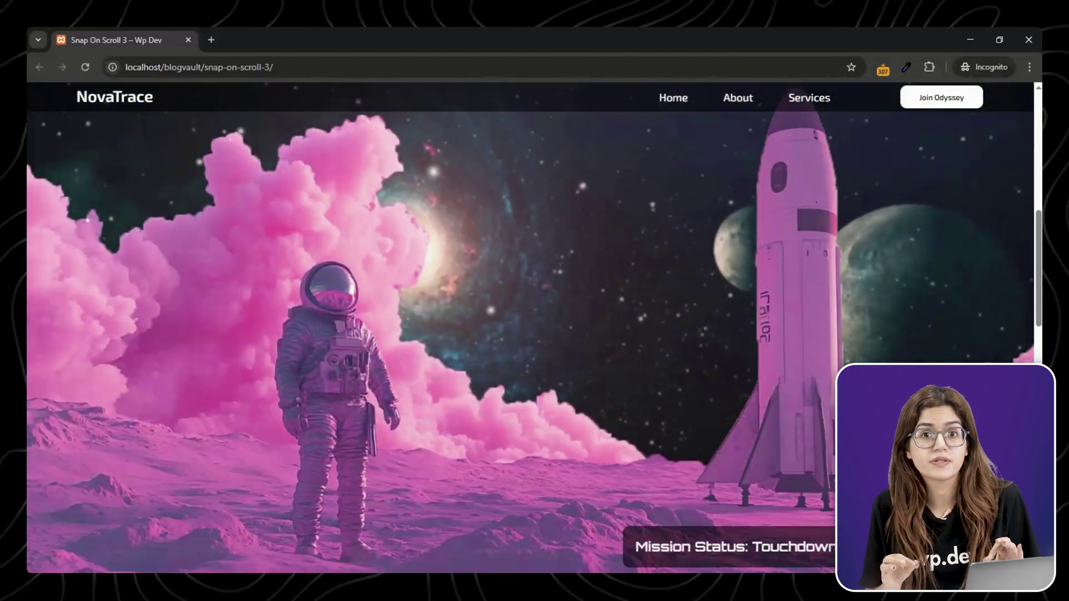
{"action": "scroll", "coordinate": [535, 329], "scroll_direction": "down", "scroll_amount": 1}
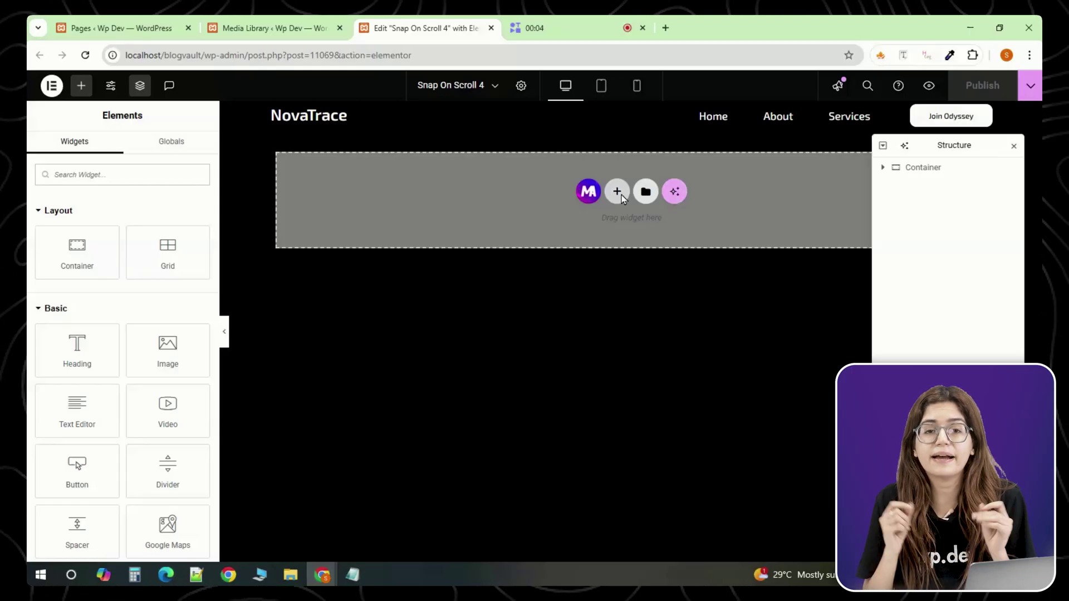
Step: Add a single-column Full Width flexbox container with gaps and padding set to 0
{"action": "left_click", "coordinate": [617, 192]}
{"action": "left_click", "coordinate": [593, 231]}
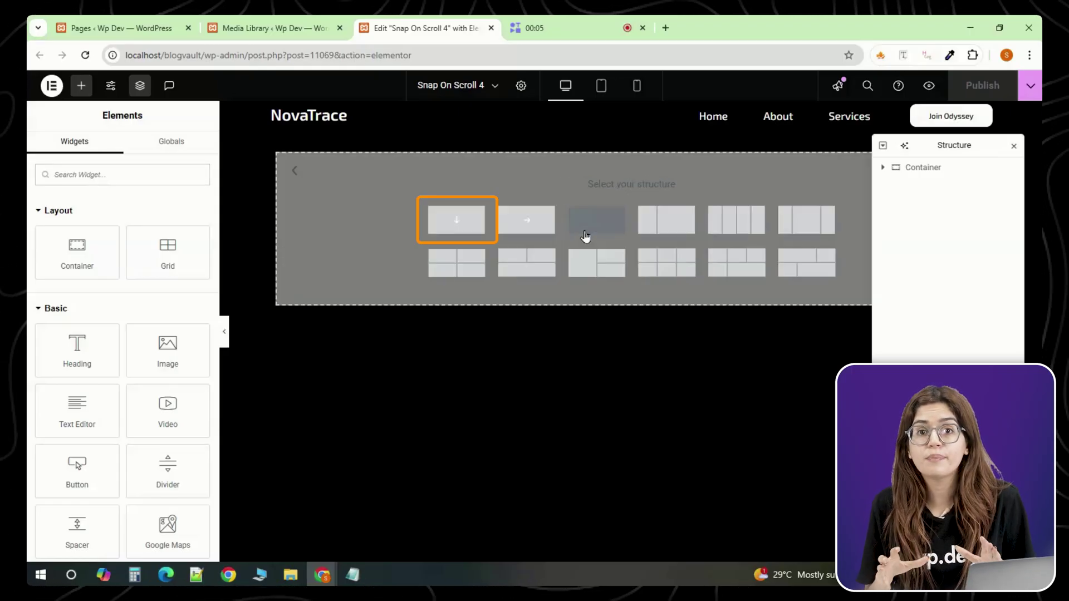
{"action": "left_click", "coordinate": [445, 228]}
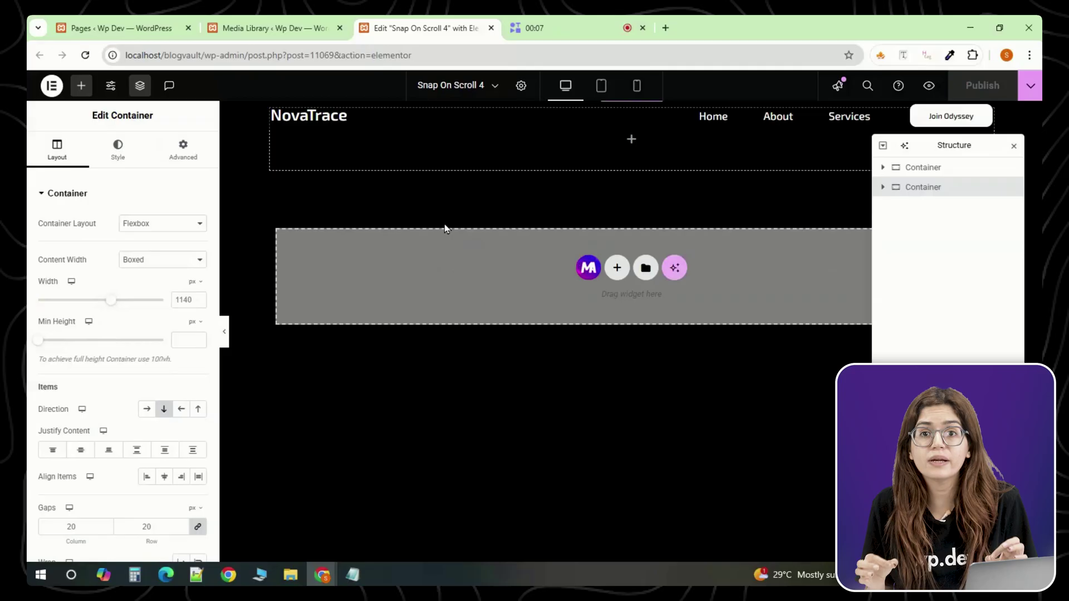
{"action": "left_click", "coordinate": [185, 261]}
{"action": "left_click", "coordinate": [185, 291]}
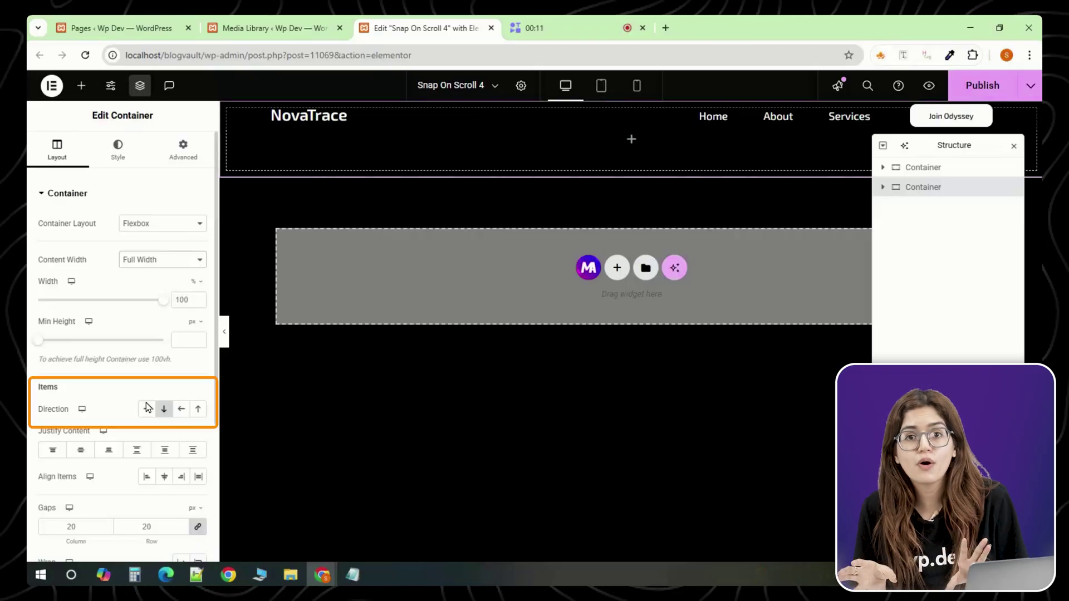
{"action": "double_click", "coordinate": [147, 527]}
{"action": "type", "text": "0"}
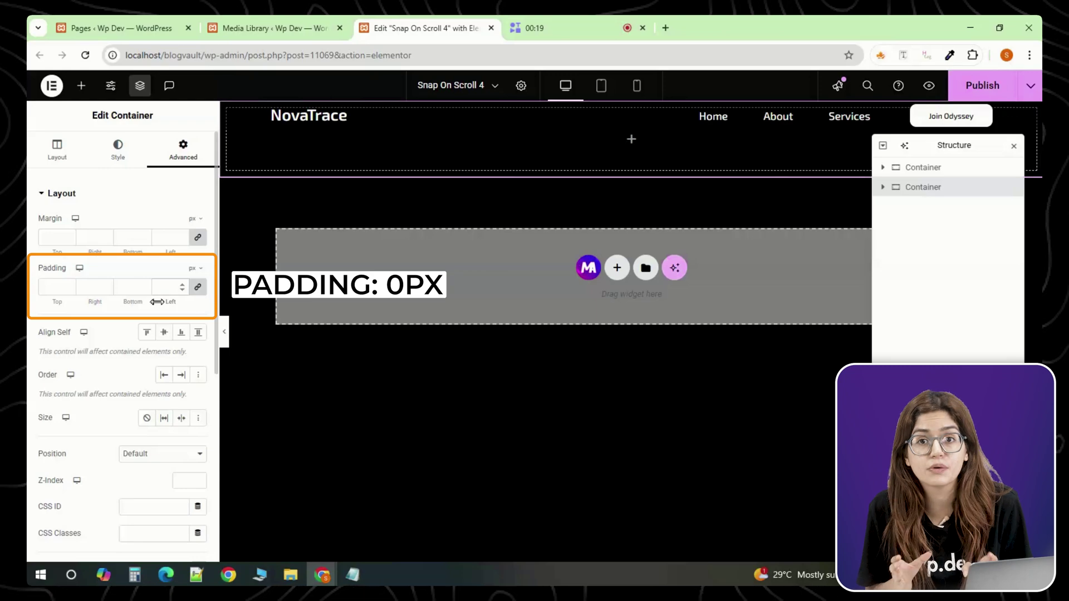
{"action": "type", "text": "0"}
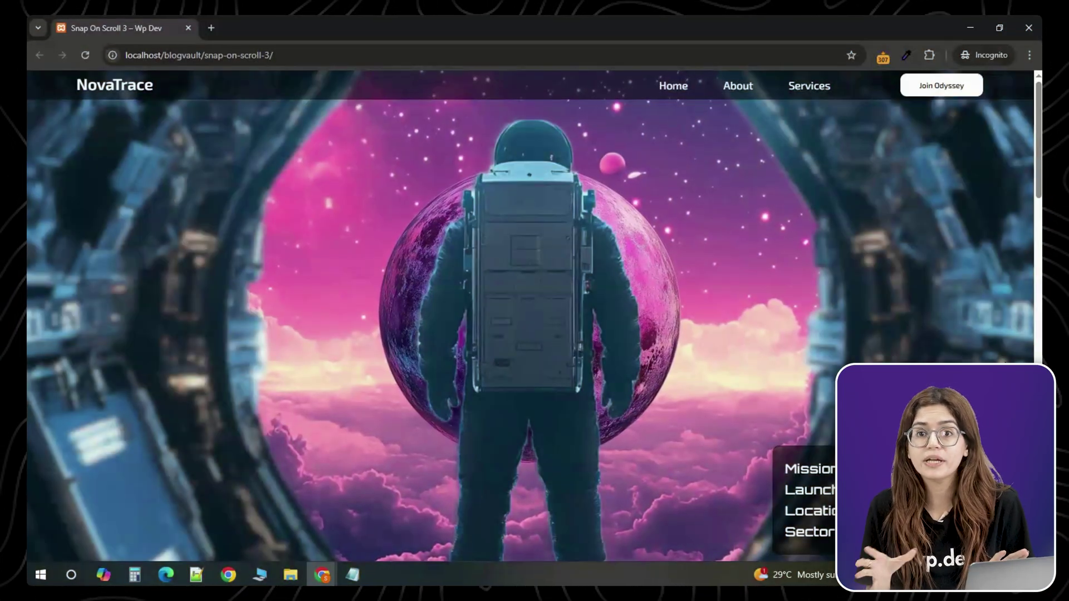
Step: Paste the site's address into the Airlift site URL field
{"action": "scroll", "coordinate": [535, 316], "scroll_direction": "down", "scroll_amount": 1}
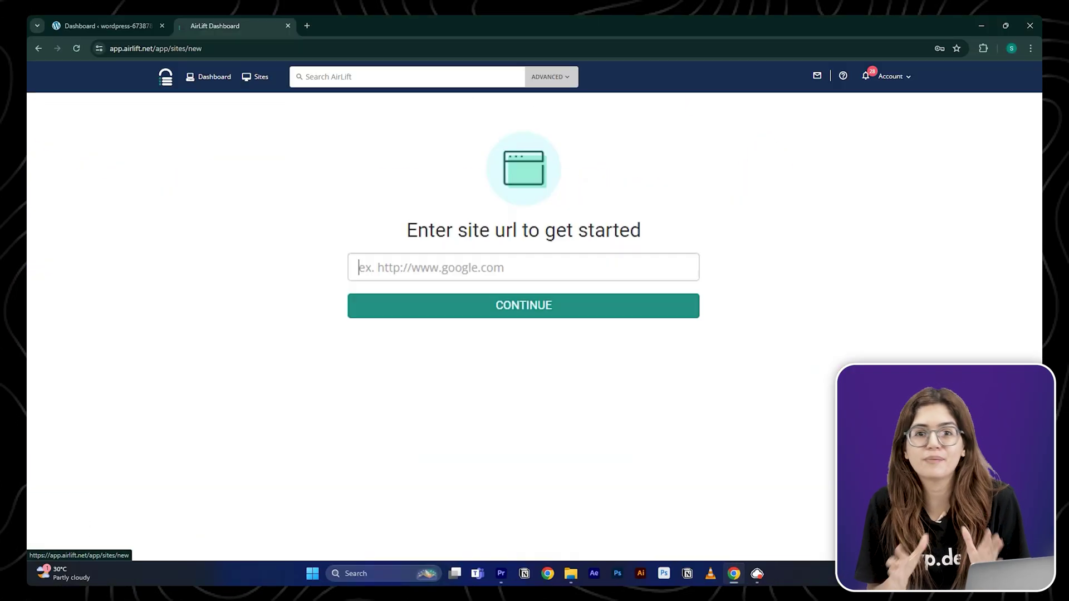
{"action": "left_click", "coordinate": [446, 268]}
{"action": "type", "text": "https://wordpress-673878-4448699.cloudwaysapps.com/"}
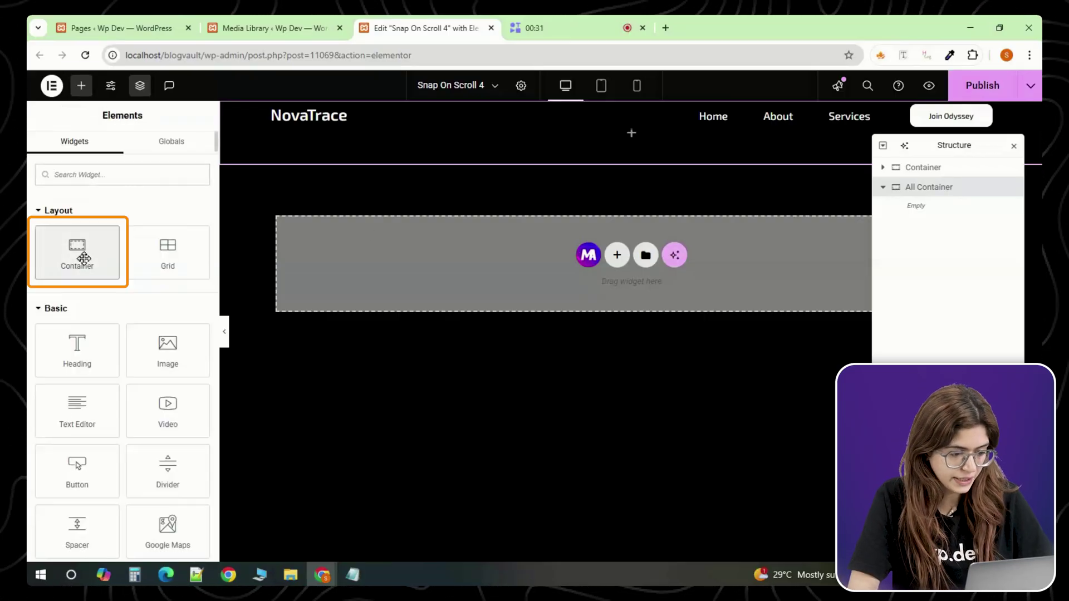
Step: Add a nested full-viewport-height container with its content centred vertically and horizontally
{"action": "left_click", "coordinate": [80, 253]}
{"action": "left_click_drag", "start_coordinate": [48, 341], "coordinate": [187, 341]}
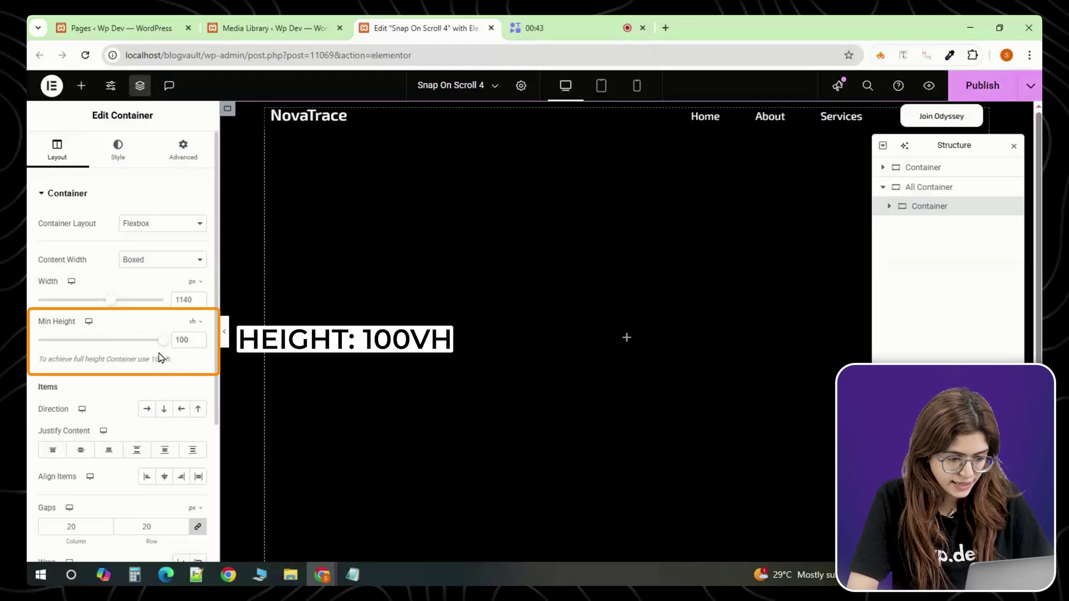
{"action": "left_click", "coordinate": [81, 449]}
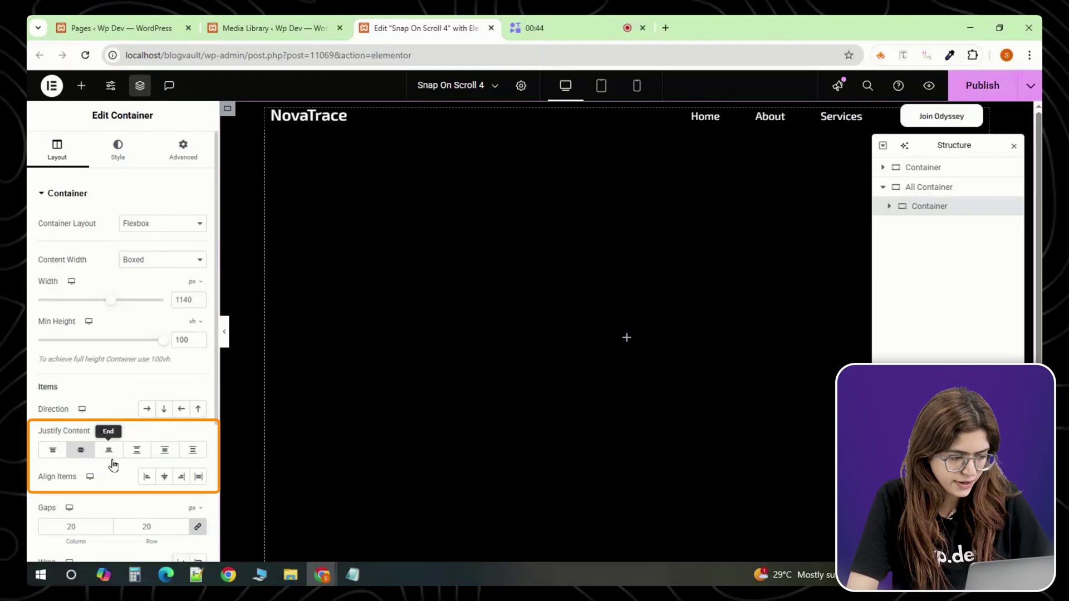
{"action": "left_click", "coordinate": [164, 477]}
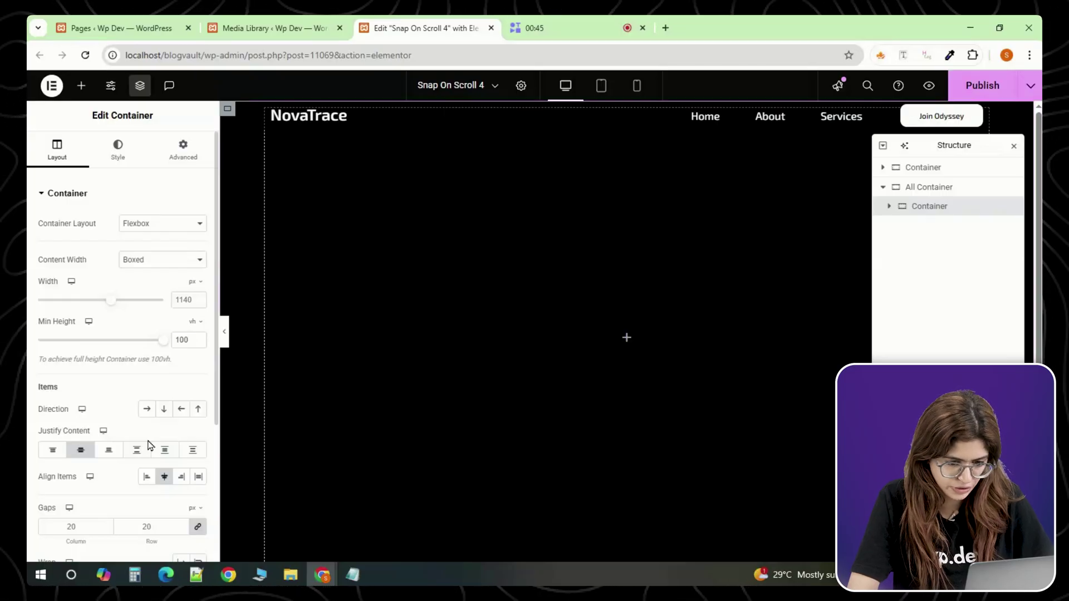
Step: Give the inner container a classic background image, centred and sized to cover
{"action": "left_click", "coordinate": [117, 153]}
{"action": "left_click", "coordinate": [147, 252]}
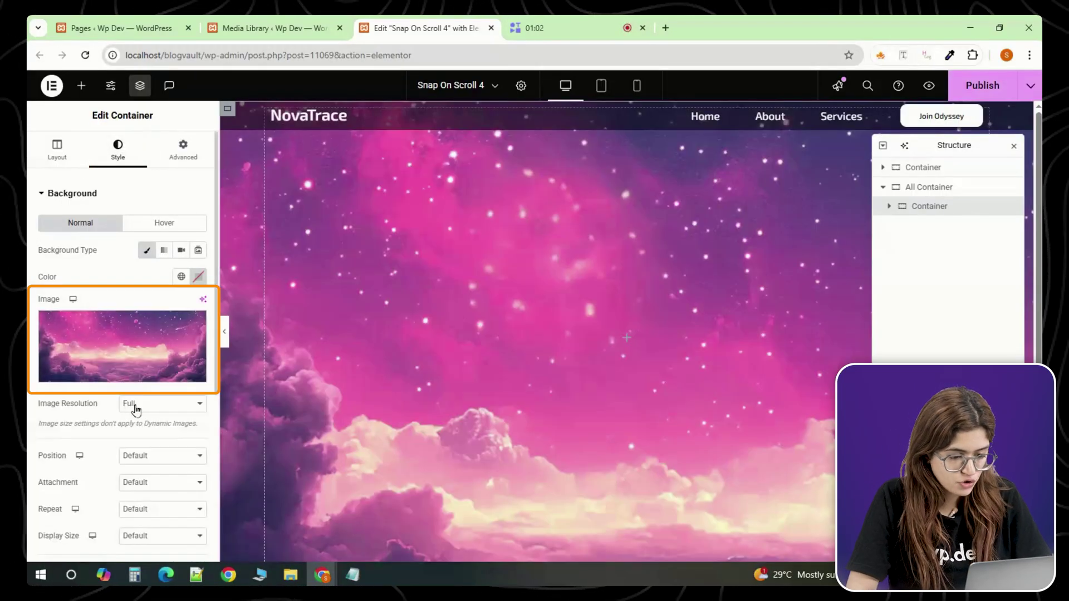
{"action": "scroll", "coordinate": [144, 401], "scroll_direction": "down", "scroll_amount": 2}
{"action": "left_click", "coordinate": [158, 397]}
{"action": "left_click", "coordinate": [159, 238]}
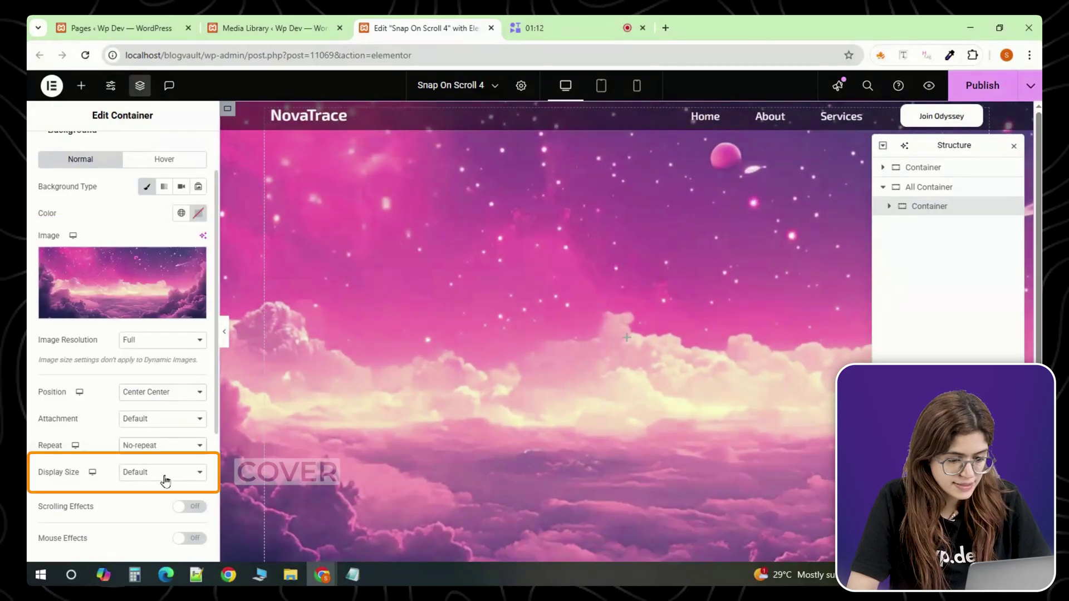
{"action": "left_click", "coordinate": [164, 474]}
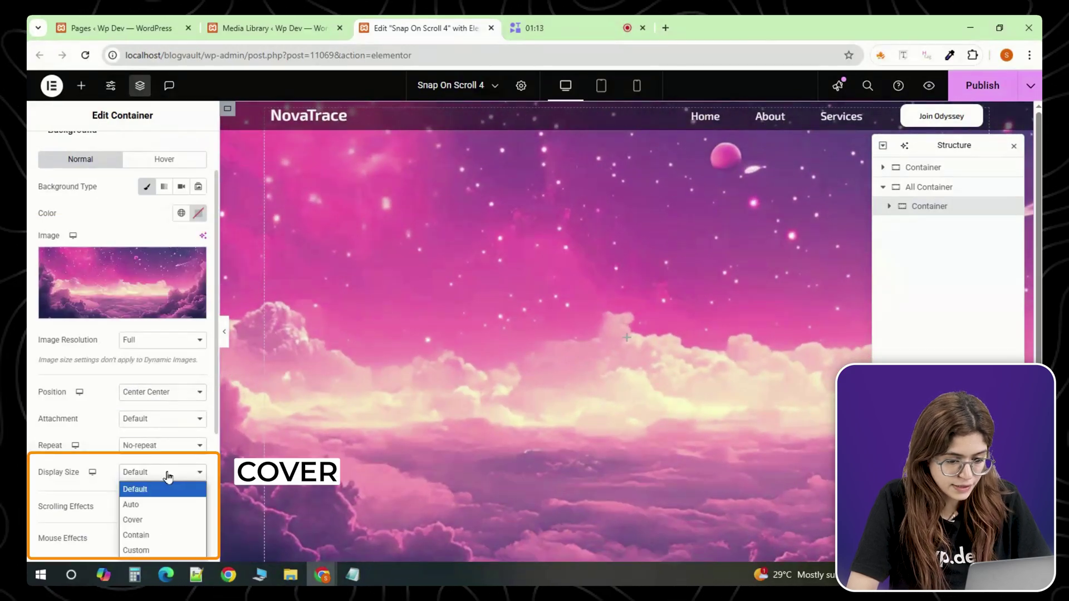
{"action": "left_click", "coordinate": [167, 520]}
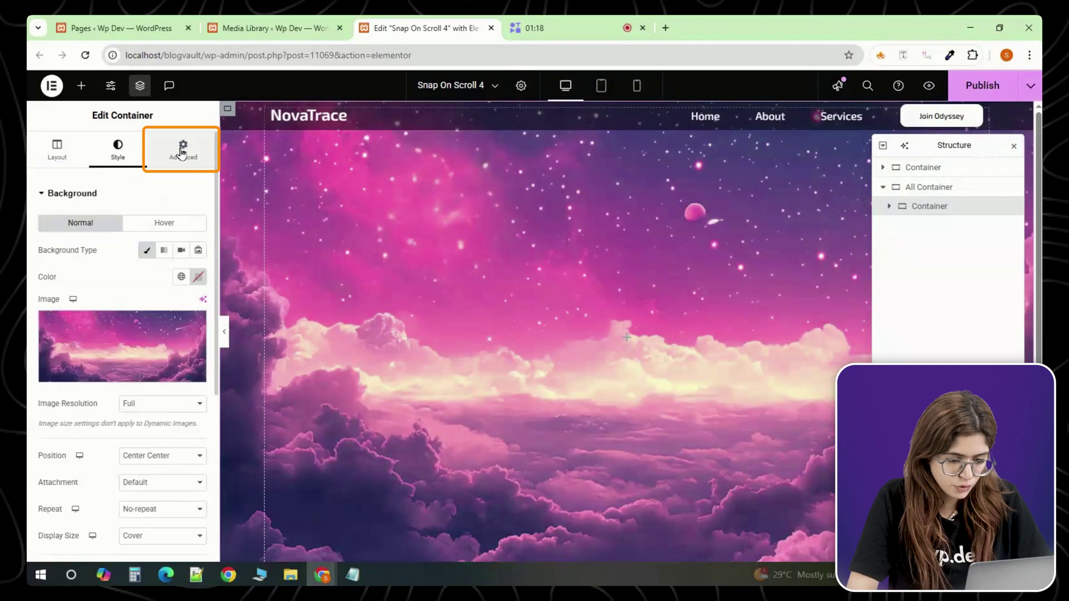
Step: Enter container-block as the inner container's CSS class
{"action": "left_click", "coordinate": [184, 146]}
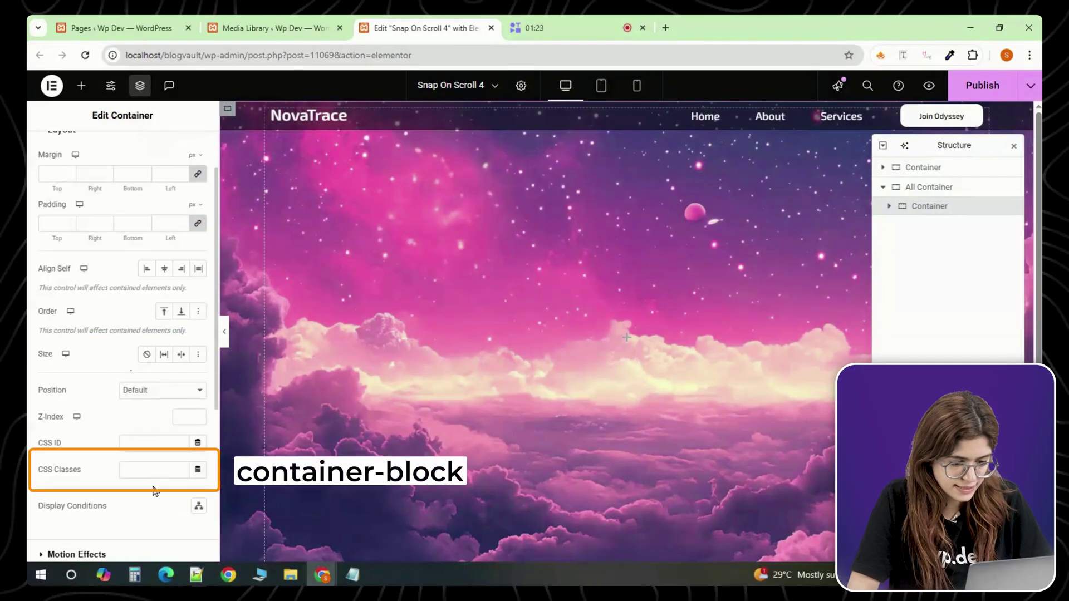
{"action": "left_click", "coordinate": [138, 470]}
{"action": "type", "text": "container-block"}
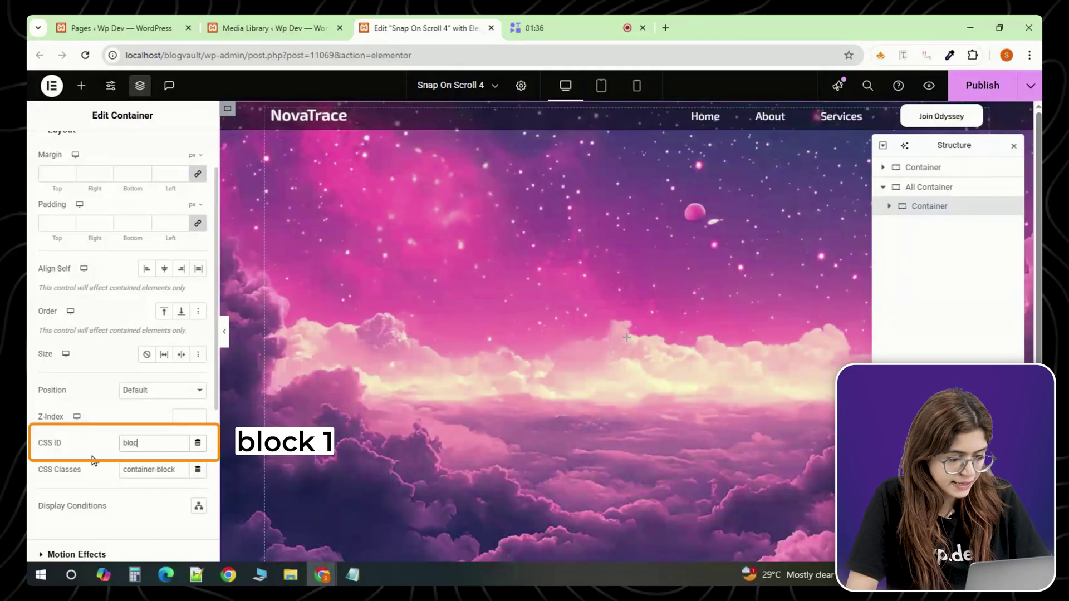
Step: Set CSS ID block1, then add the planet image at 60% width with CSS ID planet
{"action": "type", "text": "block1"}
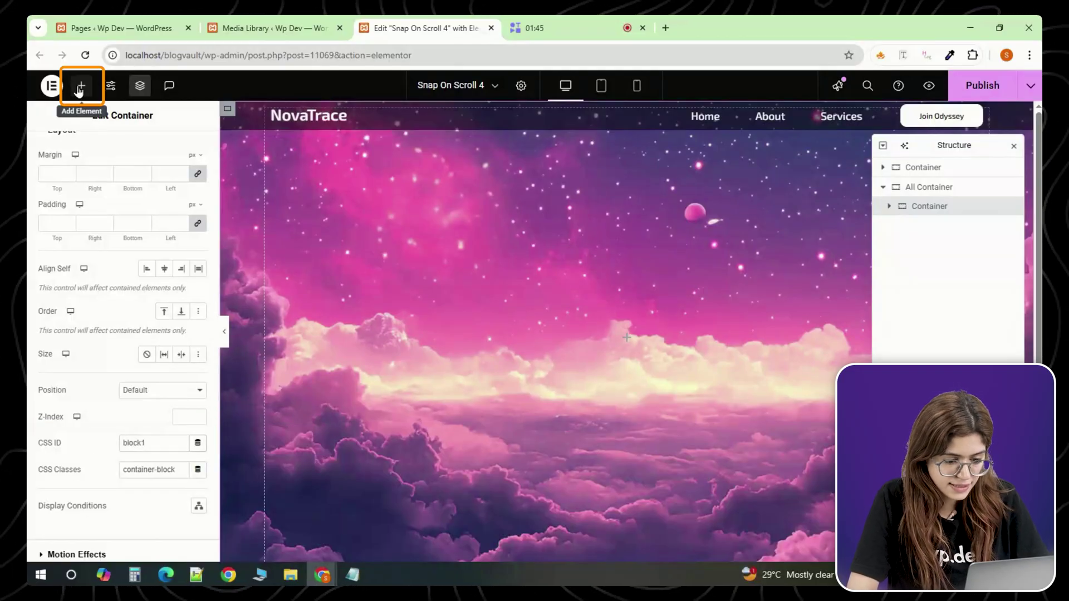
{"action": "left_click", "coordinate": [81, 85]}
{"action": "left_click", "coordinate": [163, 352]}
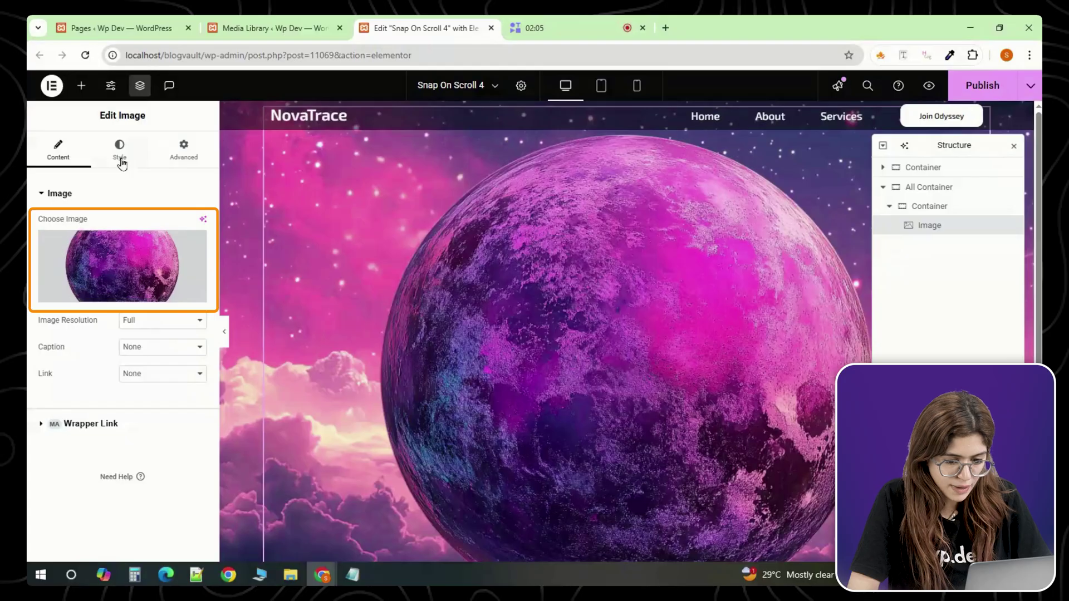
{"action": "left_click", "coordinate": [121, 159]}
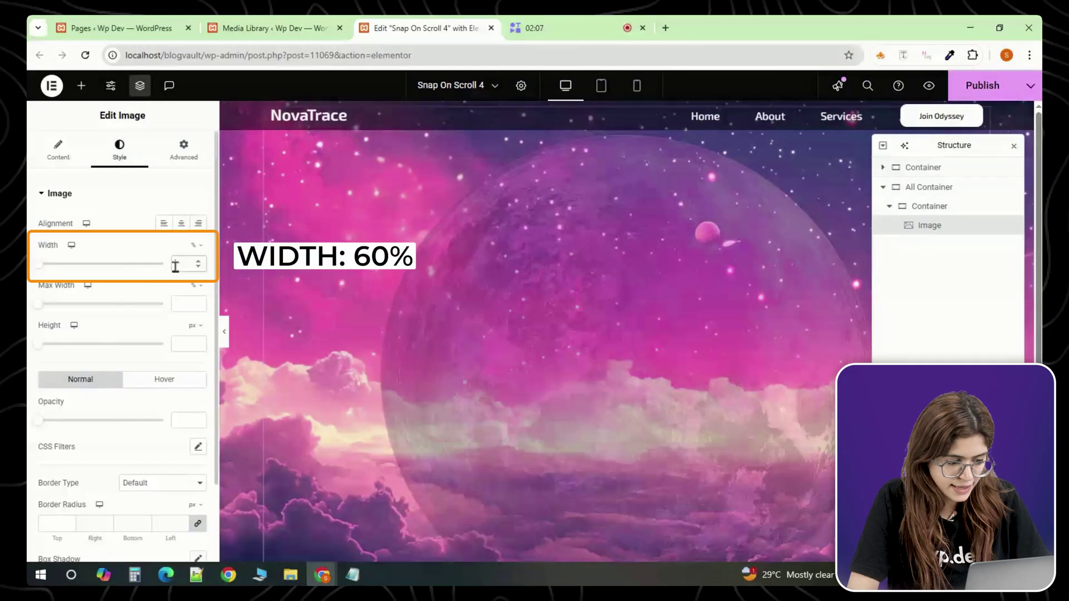
{"action": "type", "text": "60"}
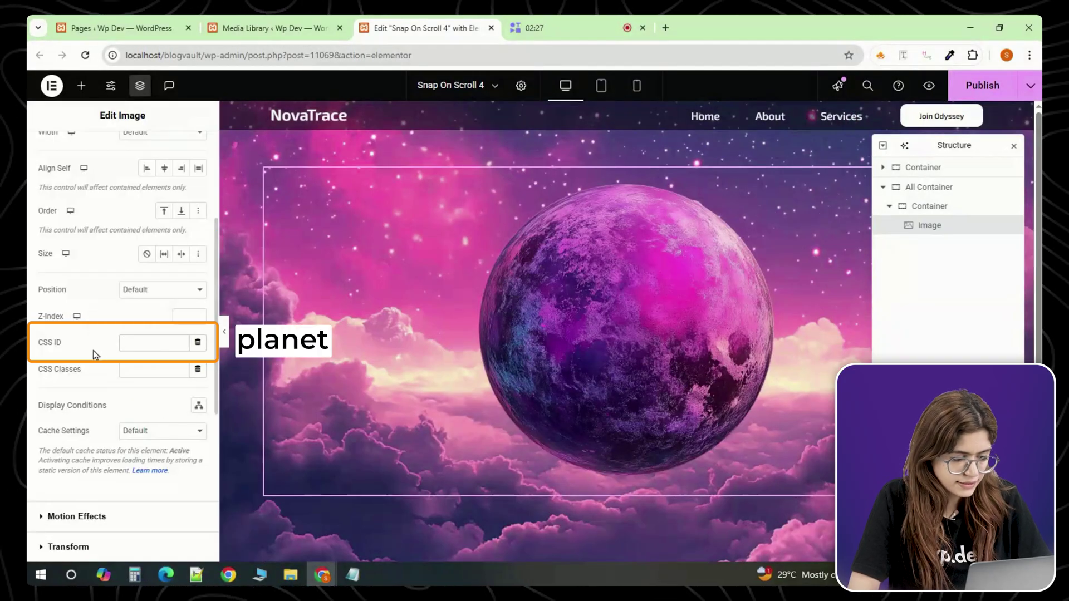
{"action": "type", "text": "plan"}
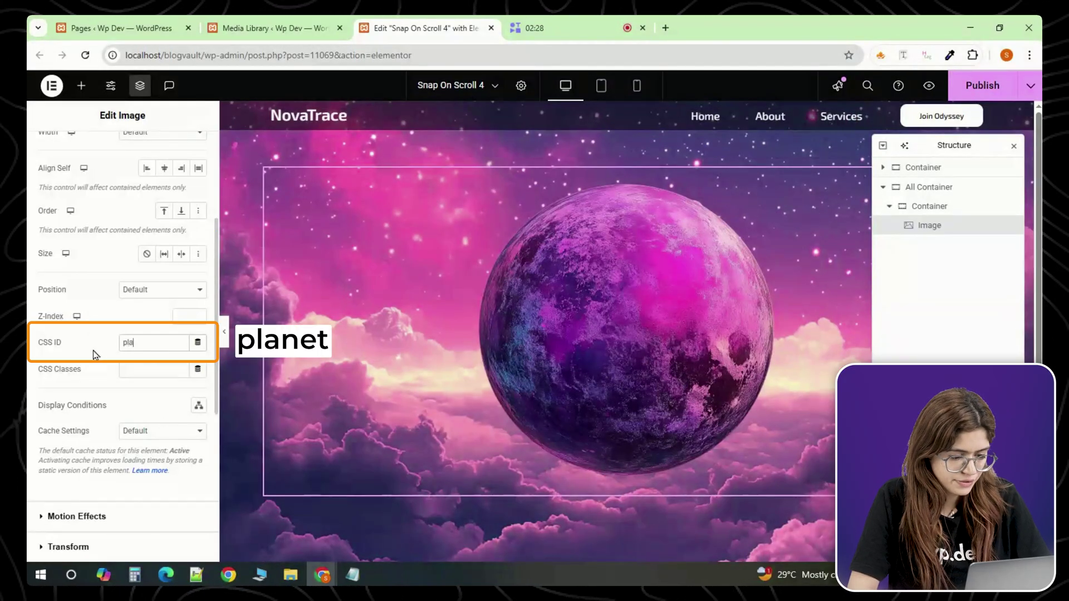
{"action": "type", "text": "et"}
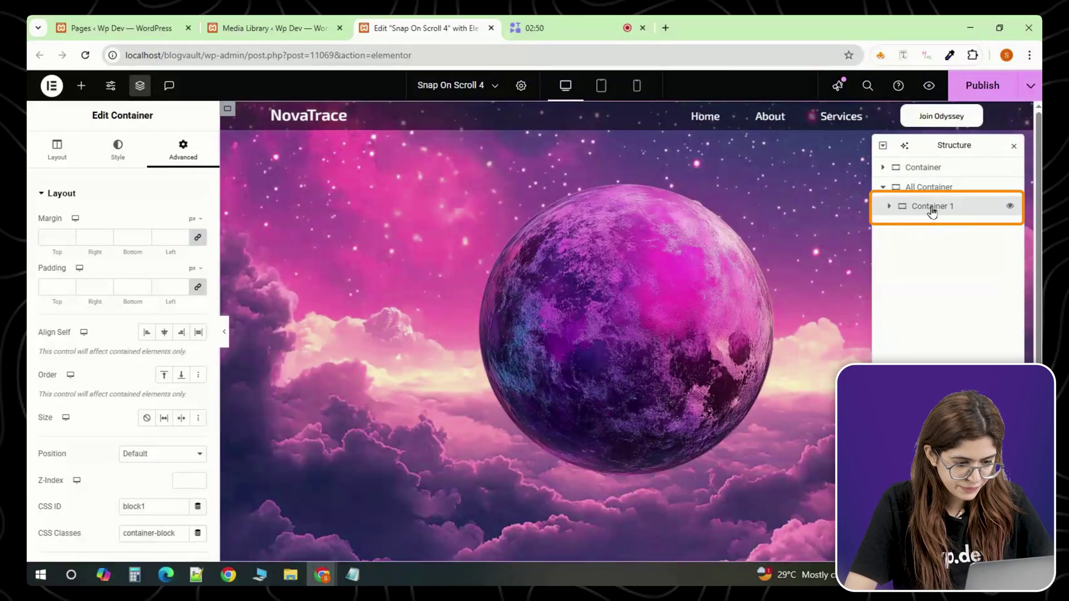
Step: Add a second 100vh inner container with centred content and a classic background
{"action": "left_click", "coordinate": [926, 189]}
{"action": "left_click", "coordinate": [82, 85]}
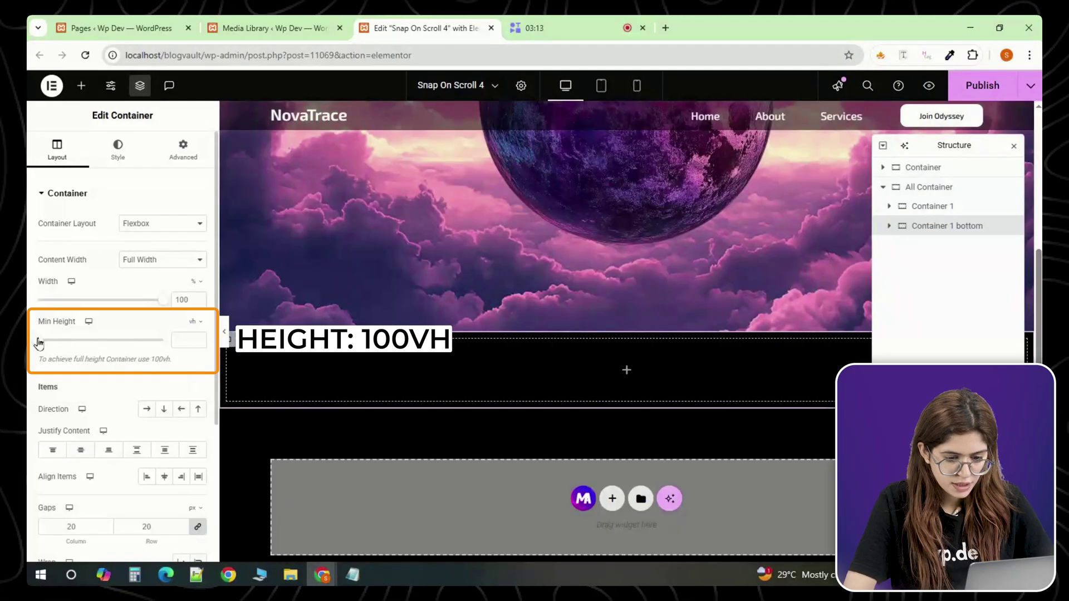
{"action": "left_click_drag", "start_coordinate": [38, 345], "coordinate": [167, 339]}
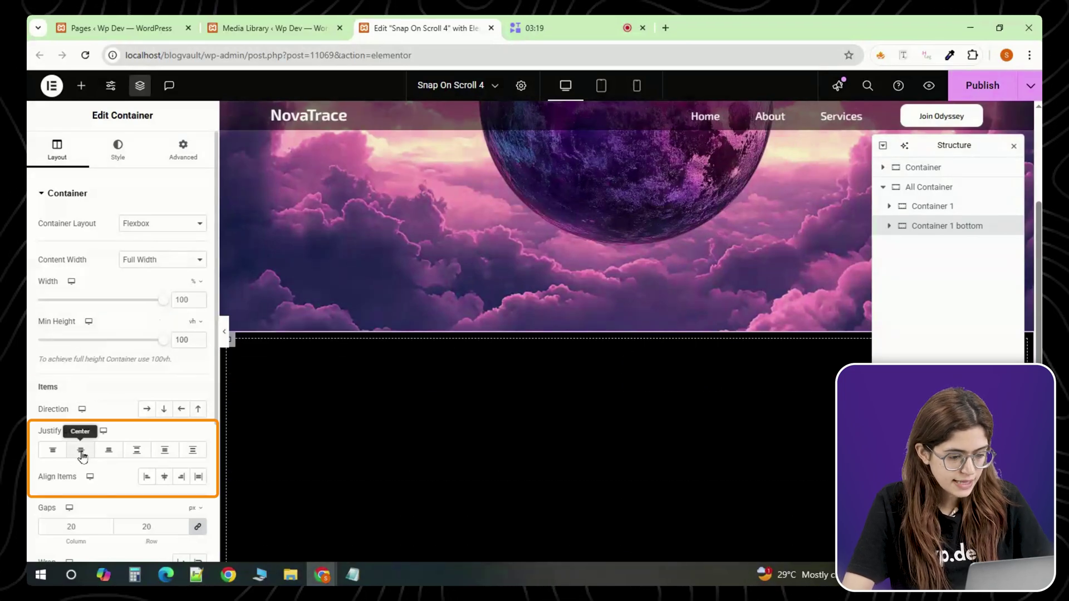
{"action": "left_click", "coordinate": [81, 450]}
{"action": "left_click", "coordinate": [164, 477]}
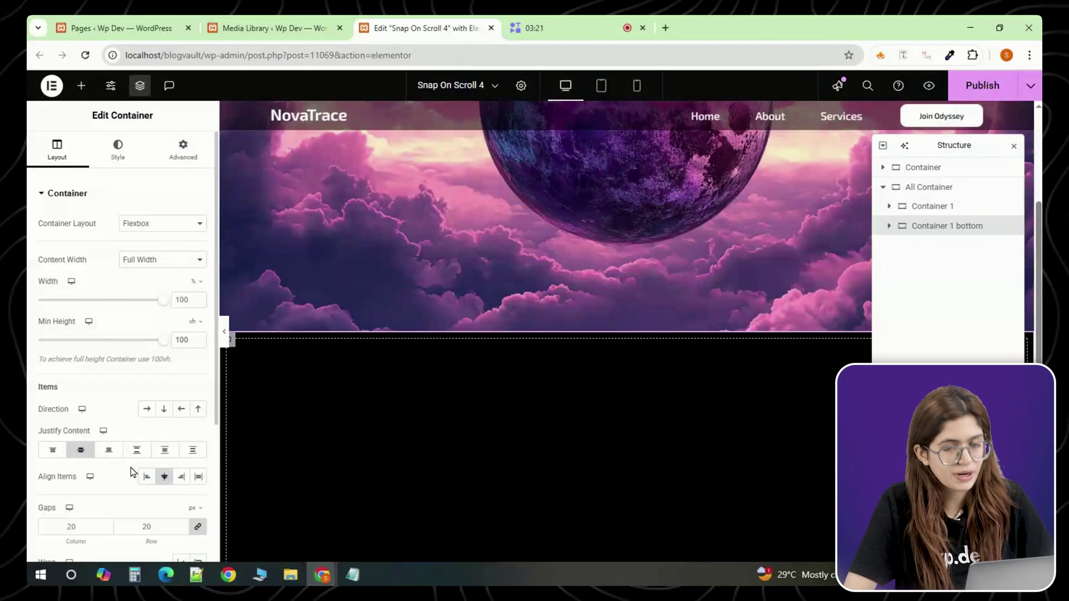
{"action": "left_click", "coordinate": [101, 159]}
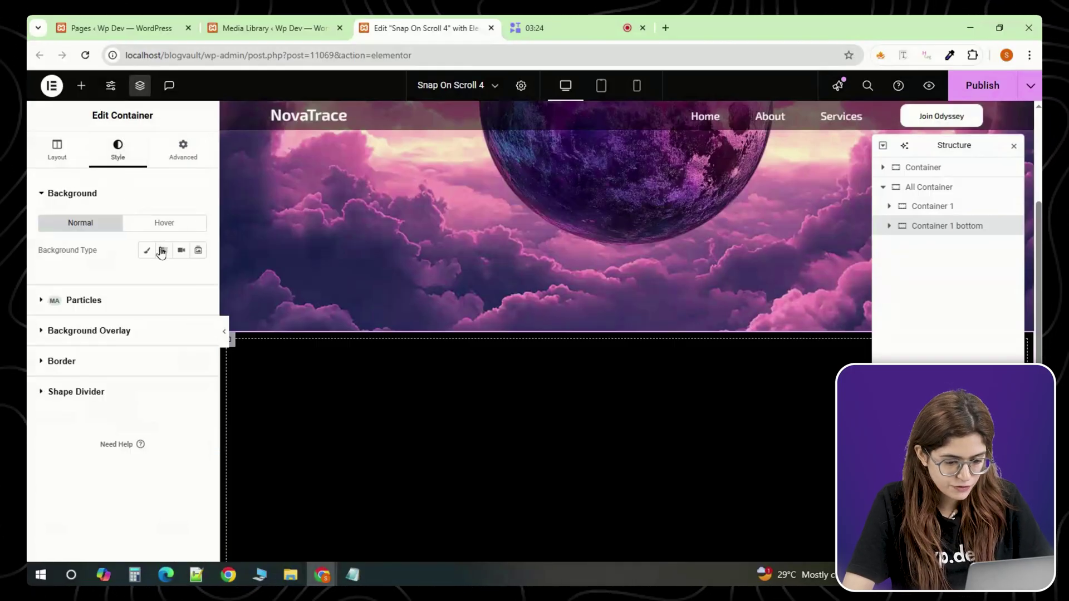
{"action": "left_click", "coordinate": [147, 252]}
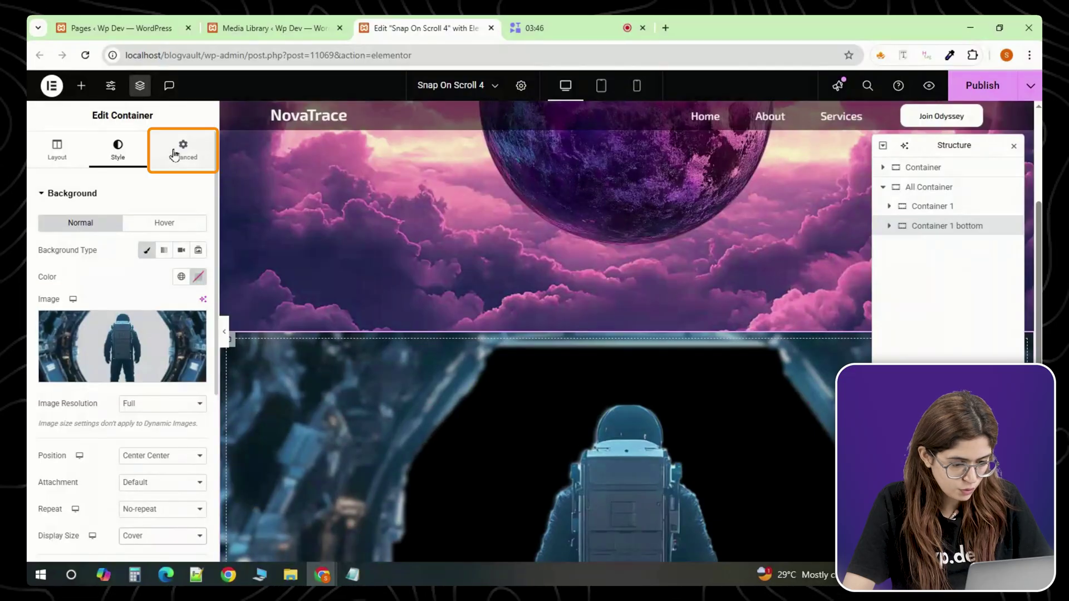
Step: Give Container 1 bottom a top margin of -100vh
{"action": "left_click", "coordinate": [174, 153]}
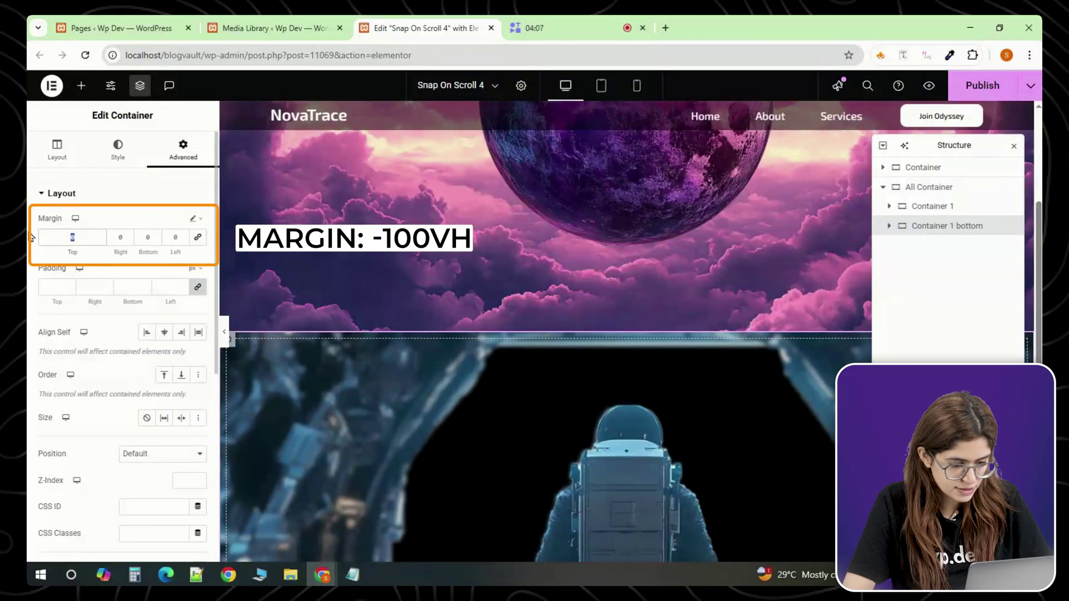
{"action": "type", "text": "-100vh"}
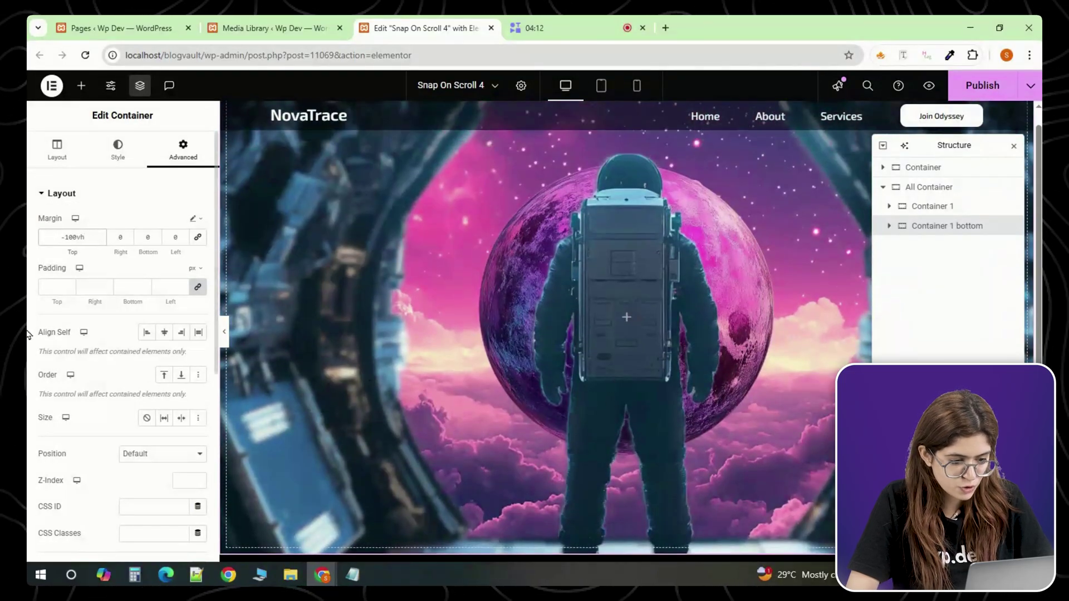
{"action": "left_click", "coordinate": [26, 231]}
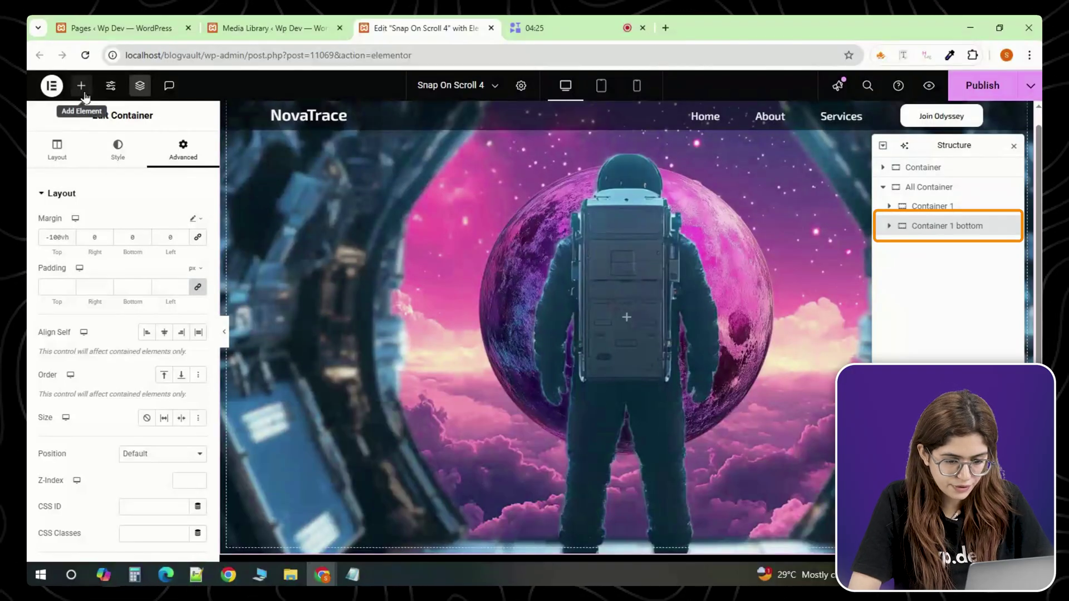
Step: Add a quarter-width box inside Container 1 bottom with semi-transparent black background and radius 1
{"action": "left_click", "coordinate": [82, 89]}
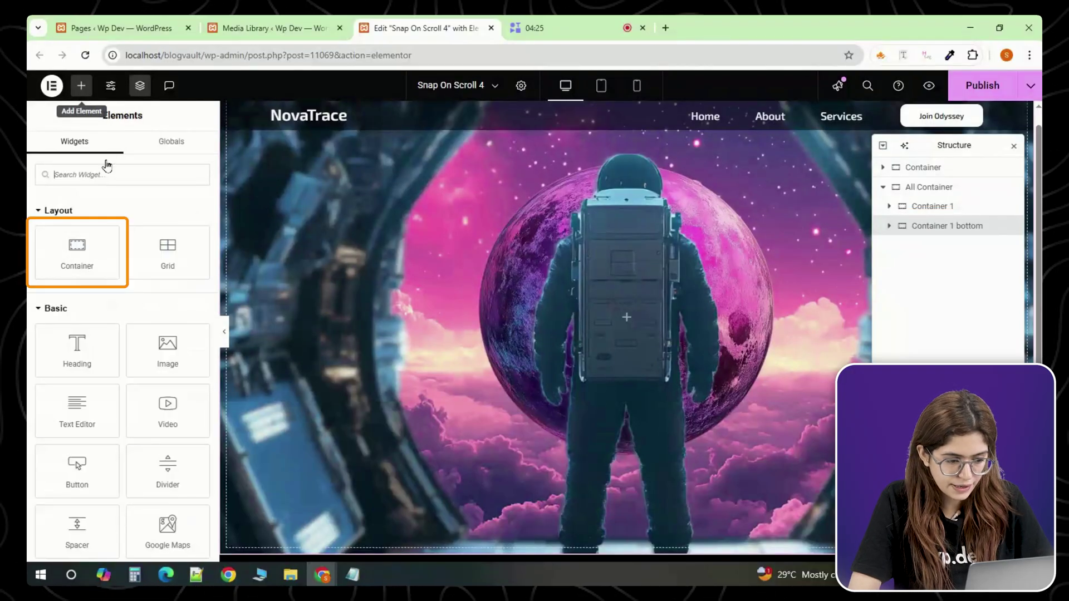
{"action": "left_click", "coordinate": [97, 248]}
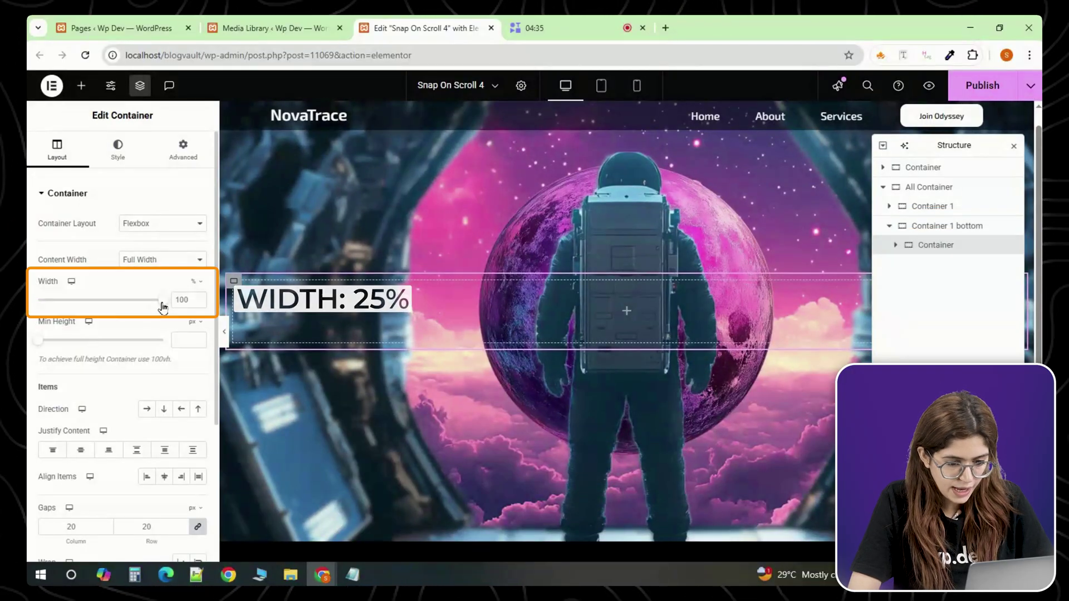
{"action": "left_click_drag", "start_coordinate": [160, 301], "coordinate": [71, 301]}
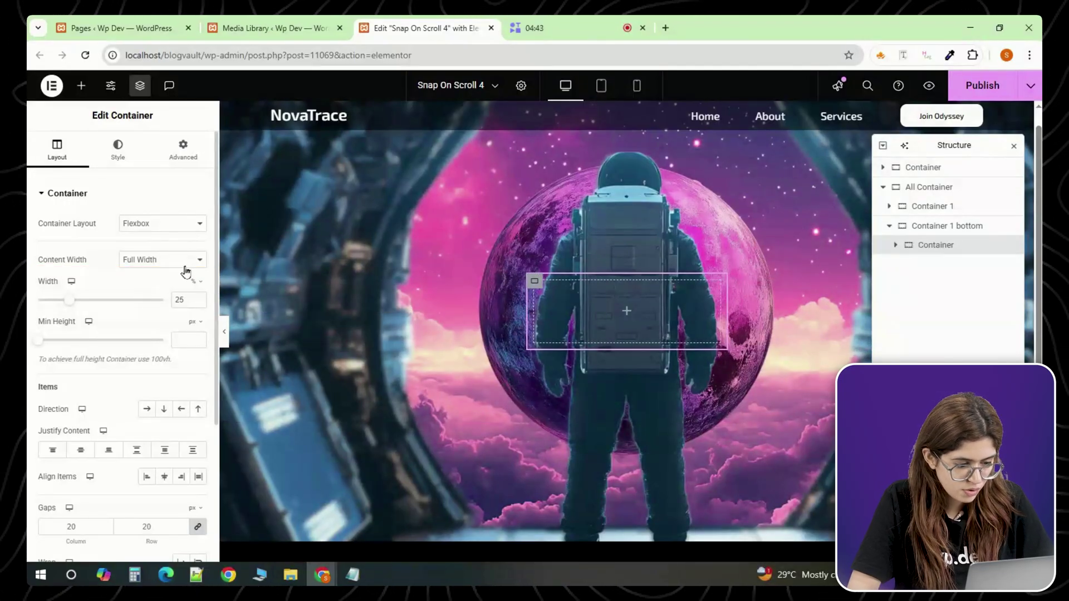
{"action": "left_click", "coordinate": [116, 161]}
{"action": "left_click", "coordinate": [146, 250]}
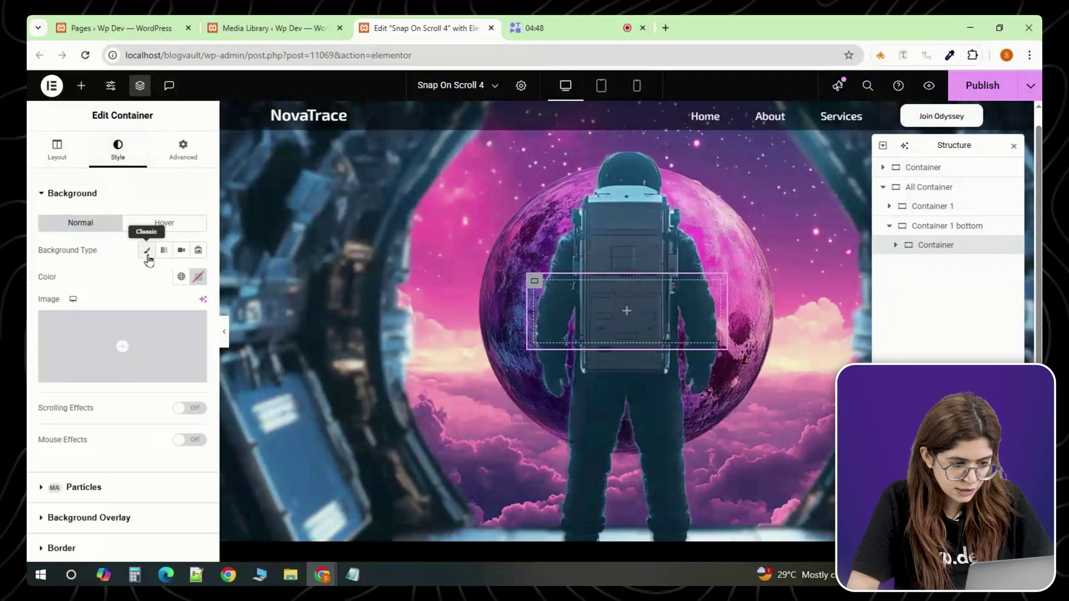
{"action": "left_click", "coordinate": [198, 276]}
{"action": "left_click", "coordinate": [138, 407]}
{"action": "left_click_drag", "start_coordinate": [272, 444], "coordinate": [202, 444]}
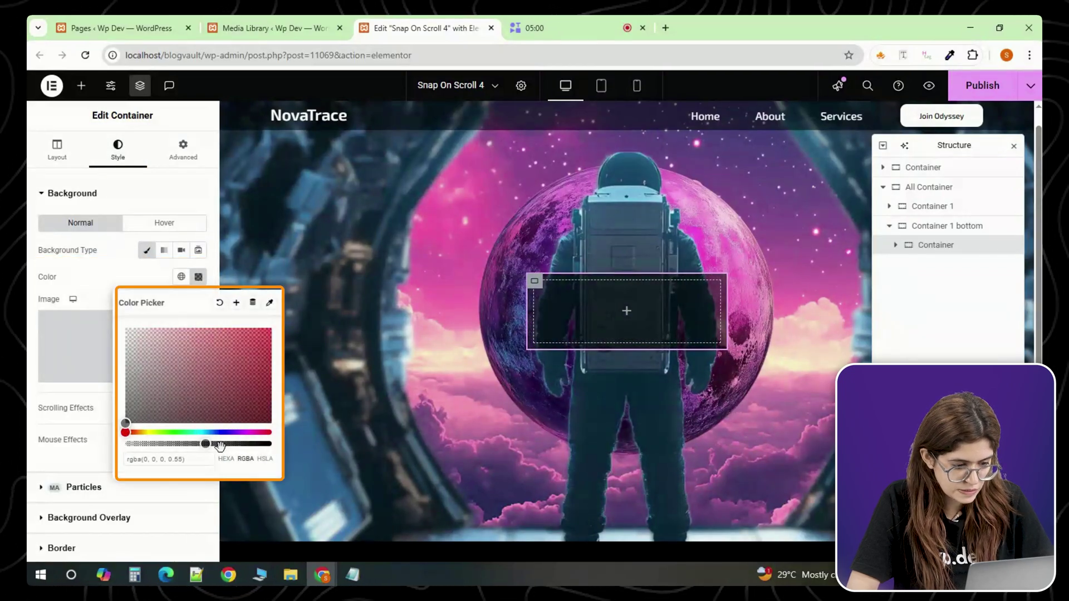
{"action": "left_click", "coordinate": [198, 277]}
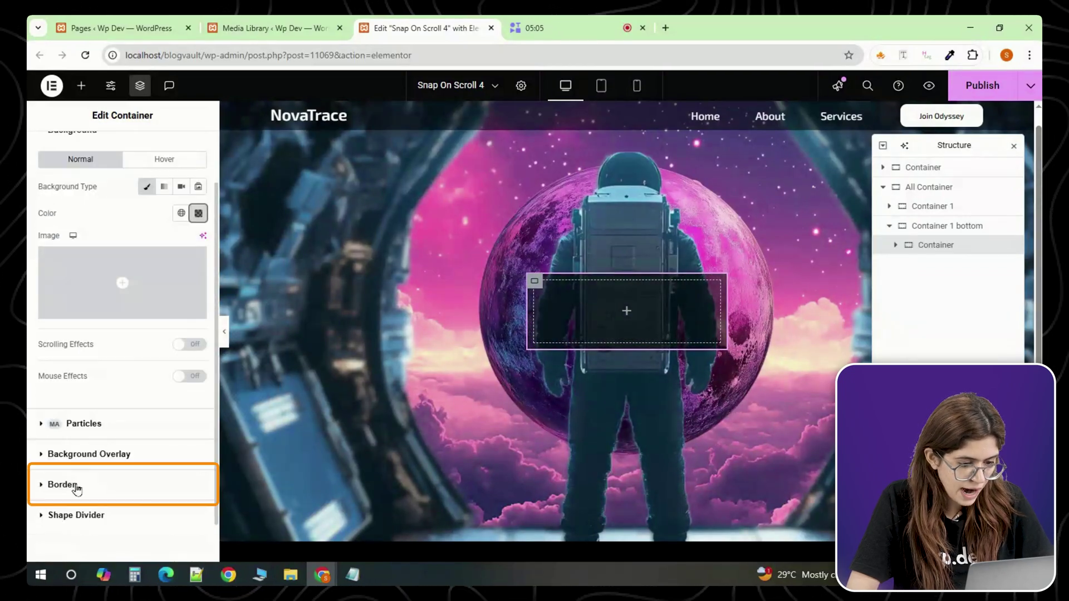
{"action": "left_click", "coordinate": [76, 484]}
{"action": "left_click", "coordinate": [163, 383]}
{"action": "type", "text": "10"}
Step: Add a Text Editor inside the box and set its font to Orbitron
{"action": "left_click", "coordinate": [184, 149]}
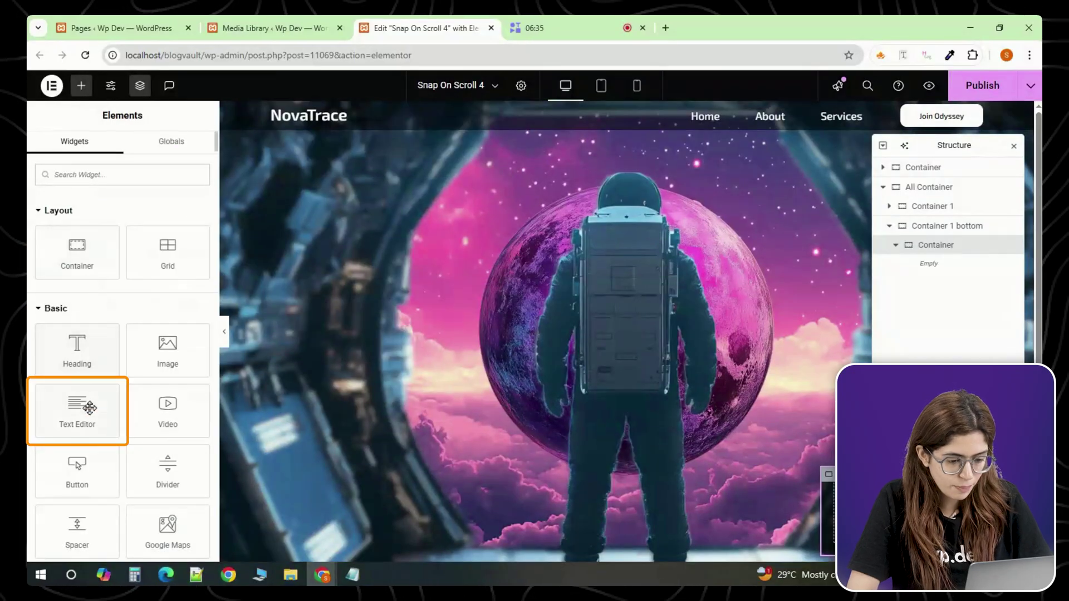
{"action": "left_click", "coordinate": [87, 408]}
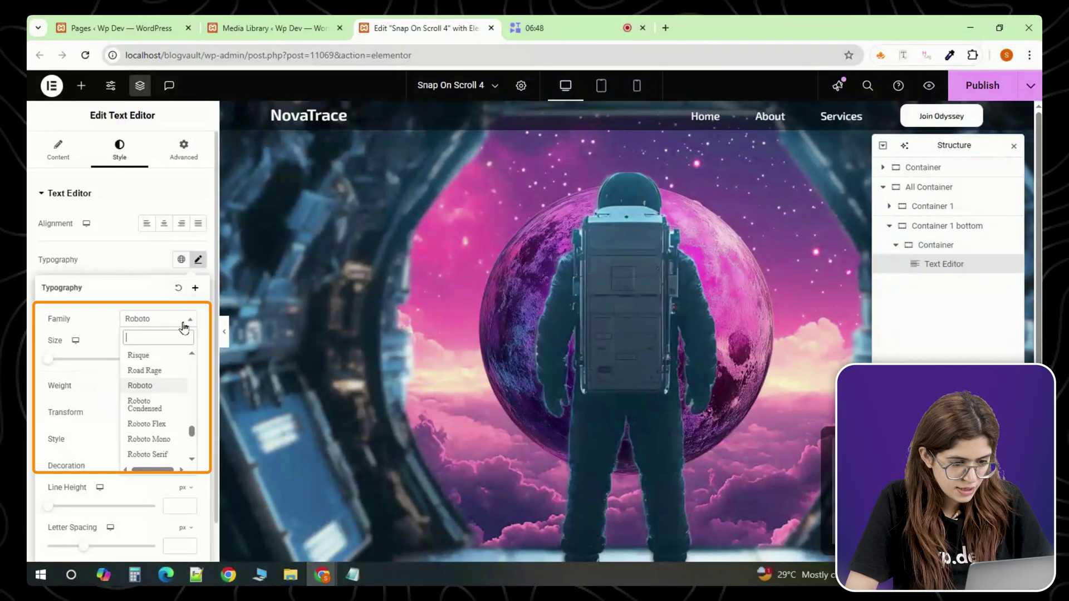
{"action": "type", "text": "orb"}
{"action": "left_click", "coordinate": [156, 401]}
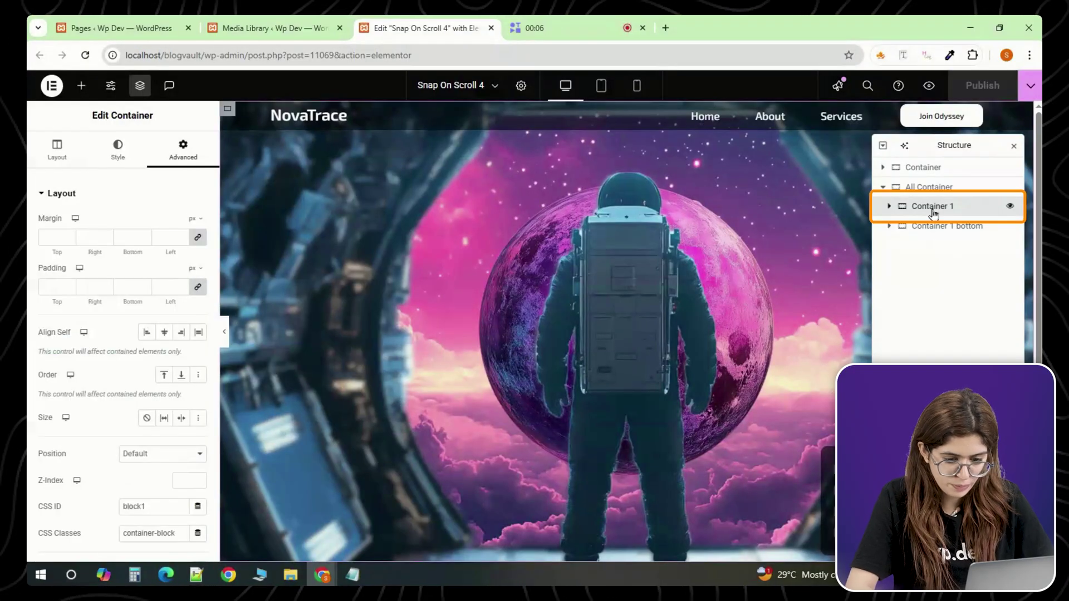
Step: Duplicate Container 1, move the copy below Container 1 bottom, and set its CSS ID to block2
{"action": "right_click", "coordinate": [934, 213]}
{"action": "left_click", "coordinate": [920, 247]}
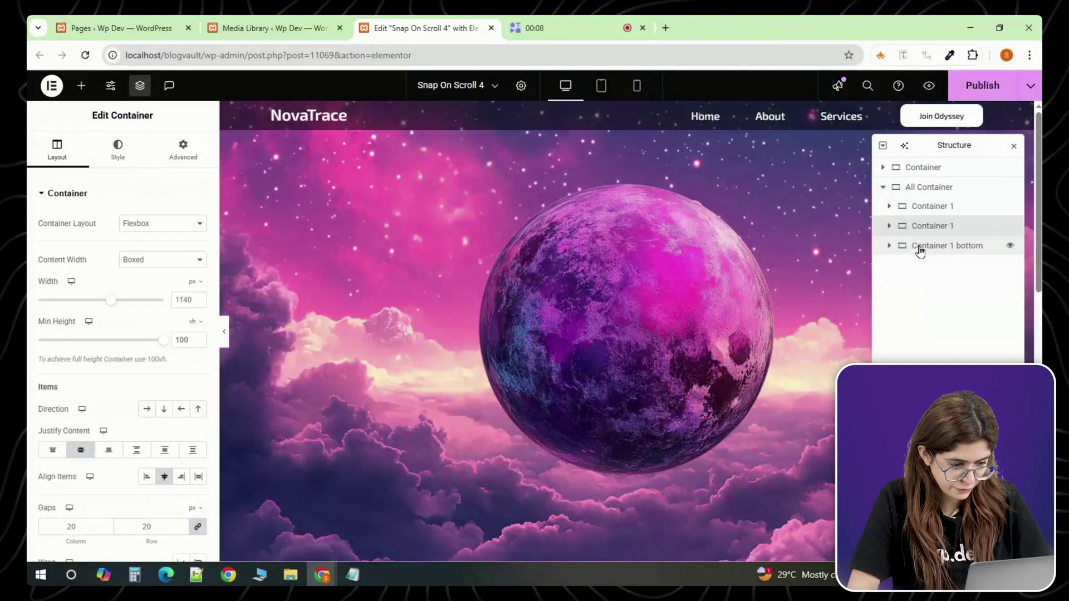
{"action": "left_click_drag", "start_coordinate": [928, 233], "coordinate": [957, 259]}
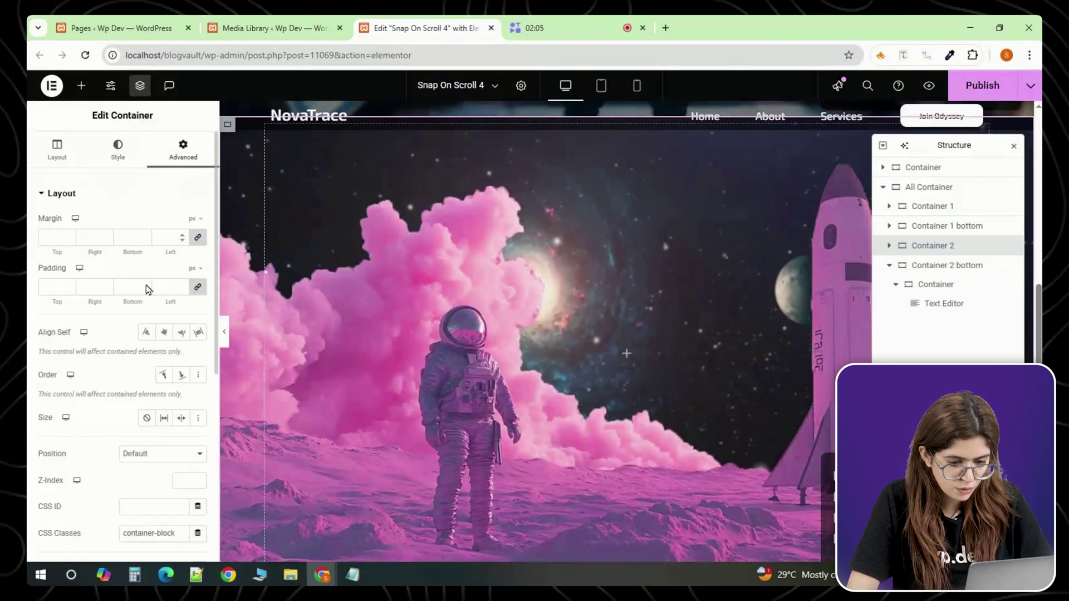
{"action": "scroll", "coordinate": [142, 312], "scroll_direction": "down", "scroll_amount": 3}
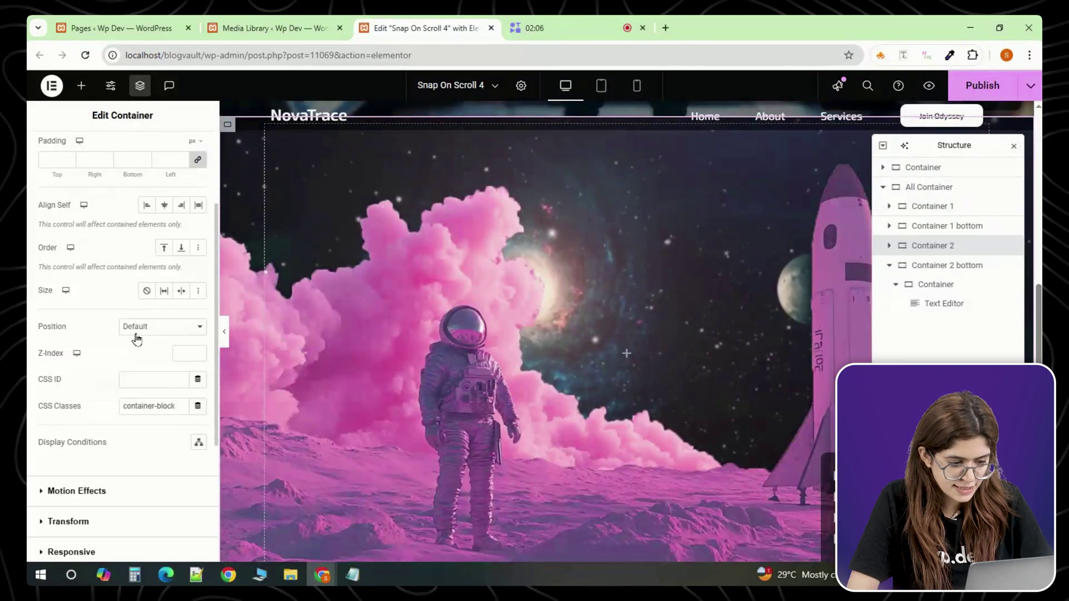
{"action": "left_click", "coordinate": [133, 380]}
{"action": "type", "text": "block"}
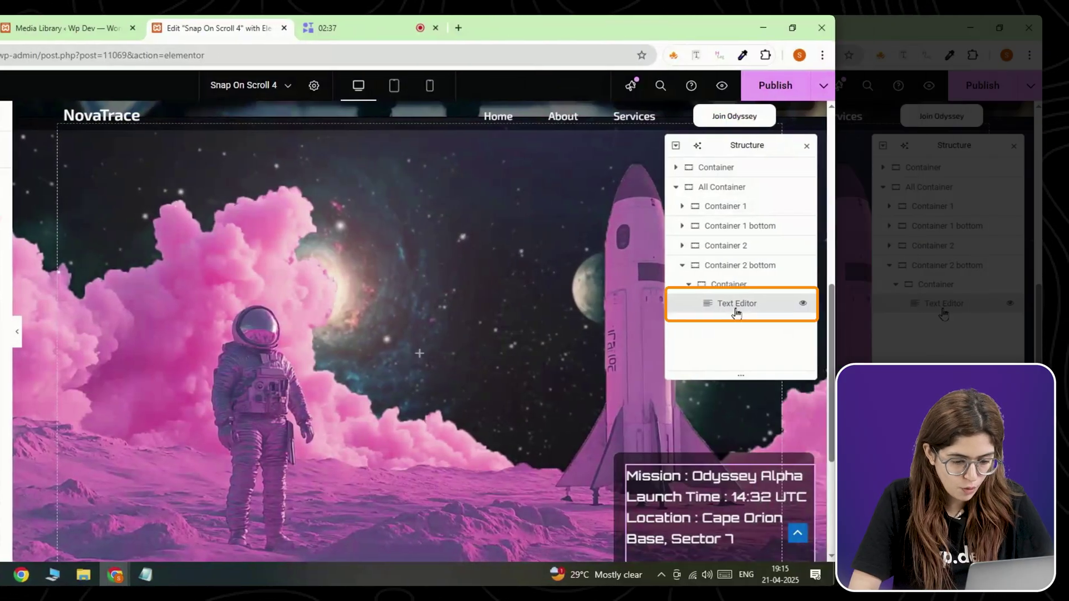
Step: Replace the mission text box with an Animated Headline styled in Orbitron at 20 px
{"action": "right_click", "coordinate": [942, 306]}
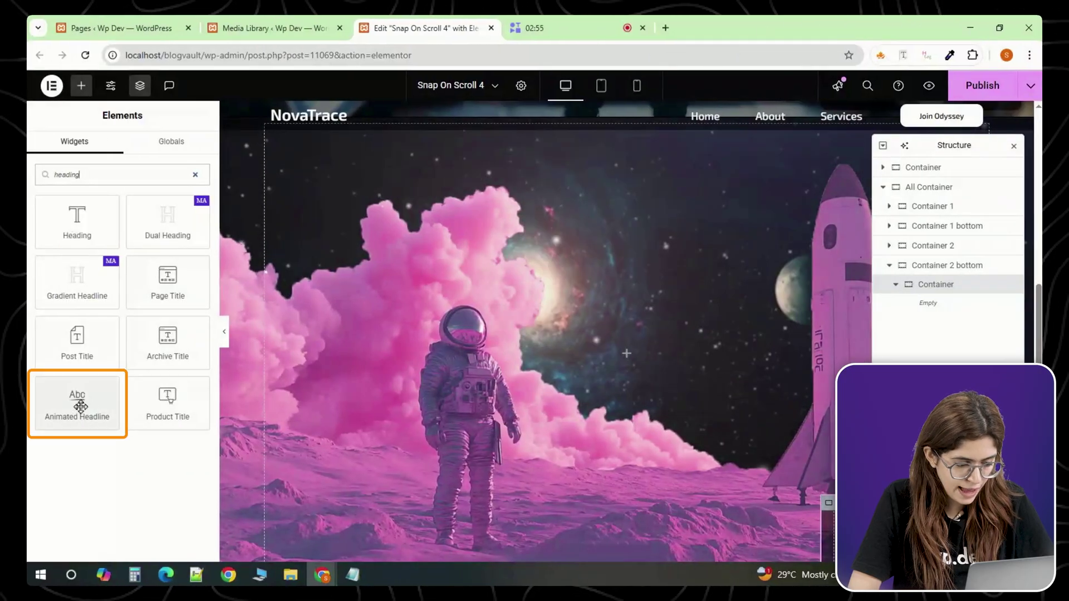
{"action": "left_click", "coordinate": [85, 405]}
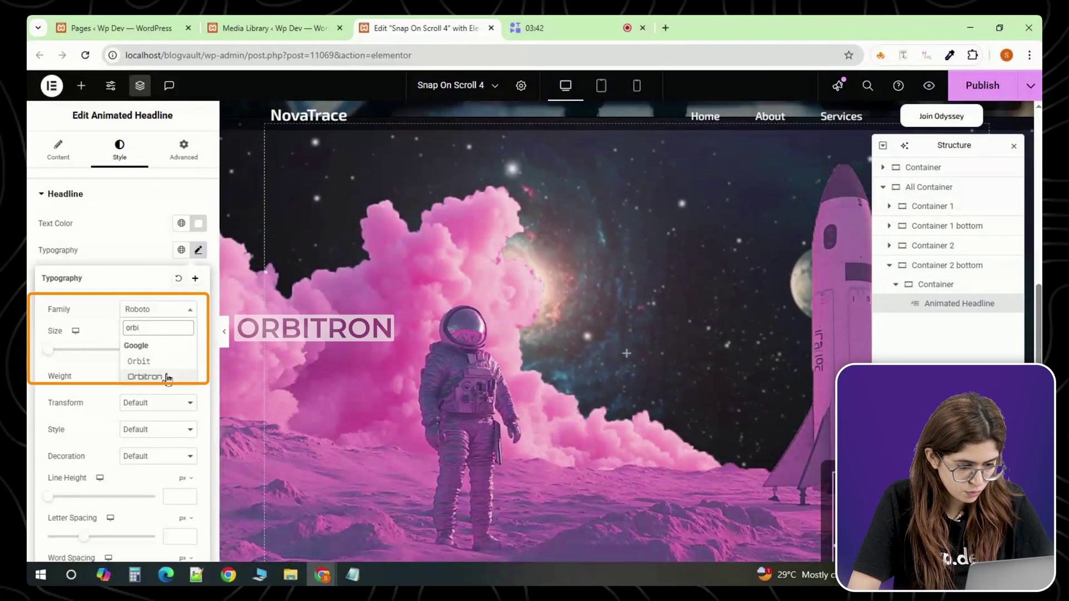
{"action": "left_click", "coordinate": [167, 376]}
Step: Duplicate Container 2 and give the new section the CSS ID 'block3'
{"action": "type", "text": "20"}
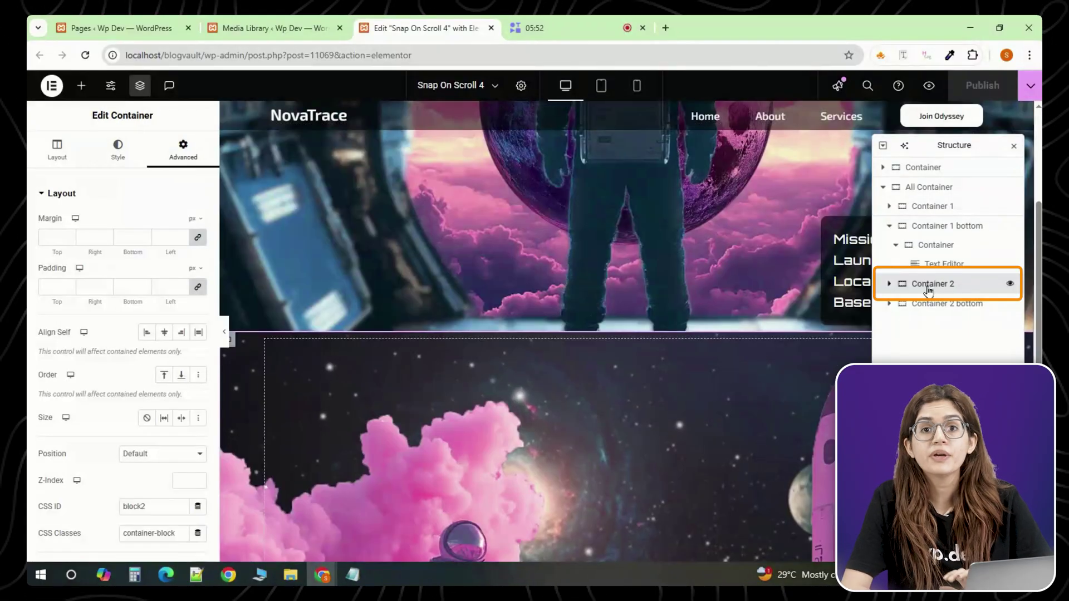
{"action": "right_click", "coordinate": [928, 282]}
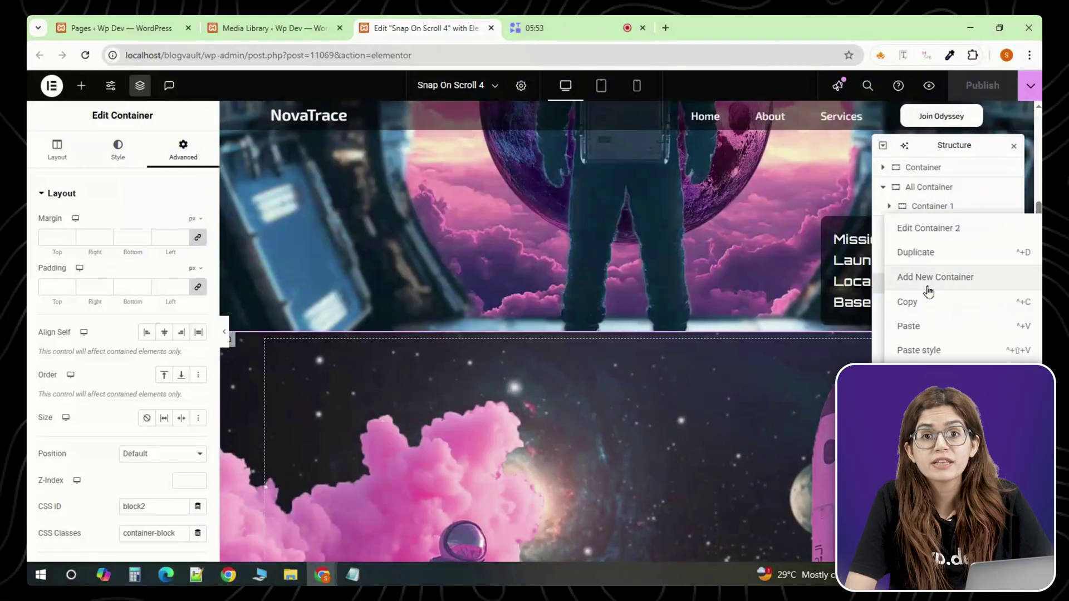
{"action": "left_click", "coordinate": [926, 253]}
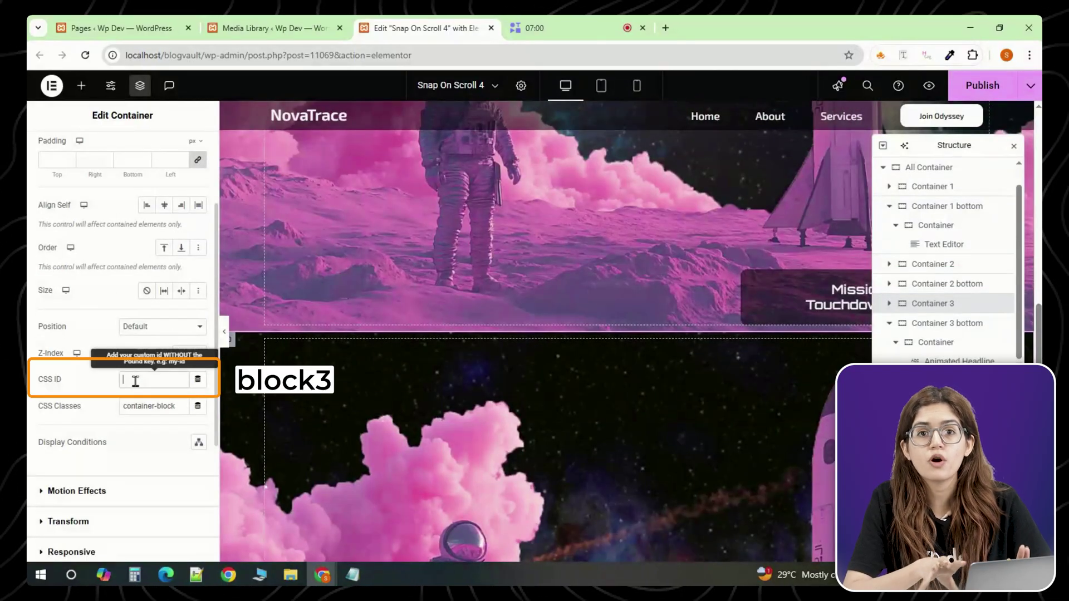
{"action": "left_click", "coordinate": [132, 378]}
{"action": "type", "text": "block3"}
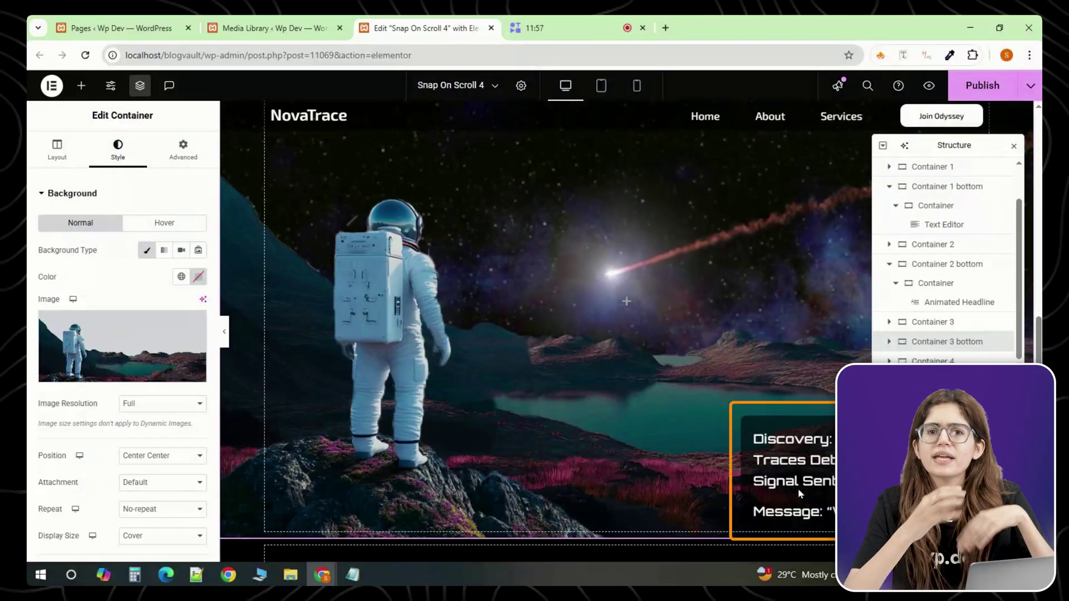
Step: Drop an HTML widget into the empty bottom container and paste the GSAP snap-scroll script into it
{"action": "scroll", "coordinate": [616, 427], "scroll_direction": "up", "scroll_amount": 10}
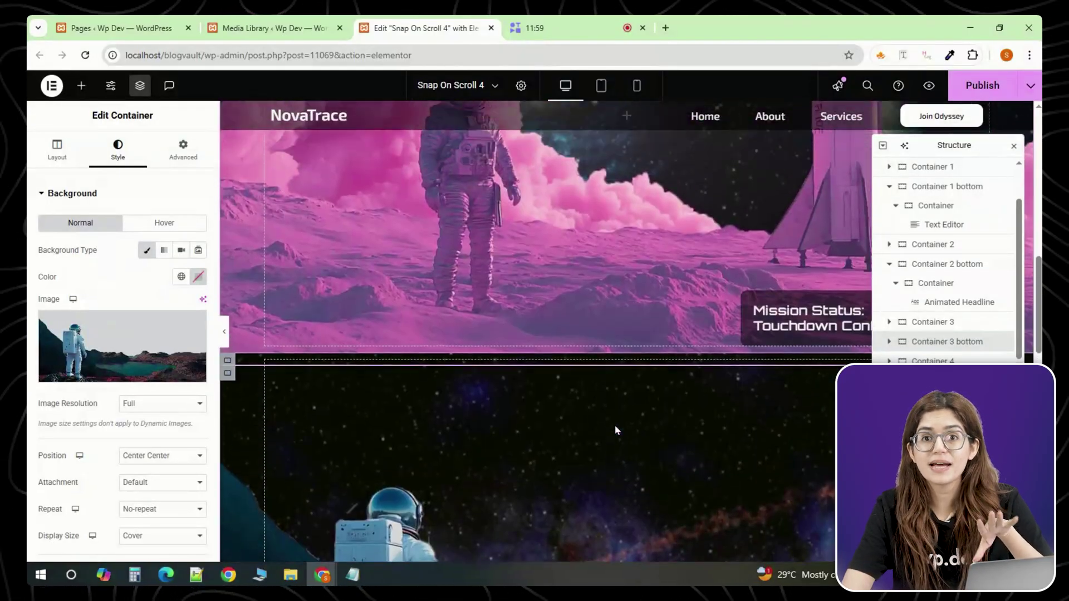
{"action": "scroll", "coordinate": [615, 428], "scroll_direction": "down", "scroll_amount": 5}
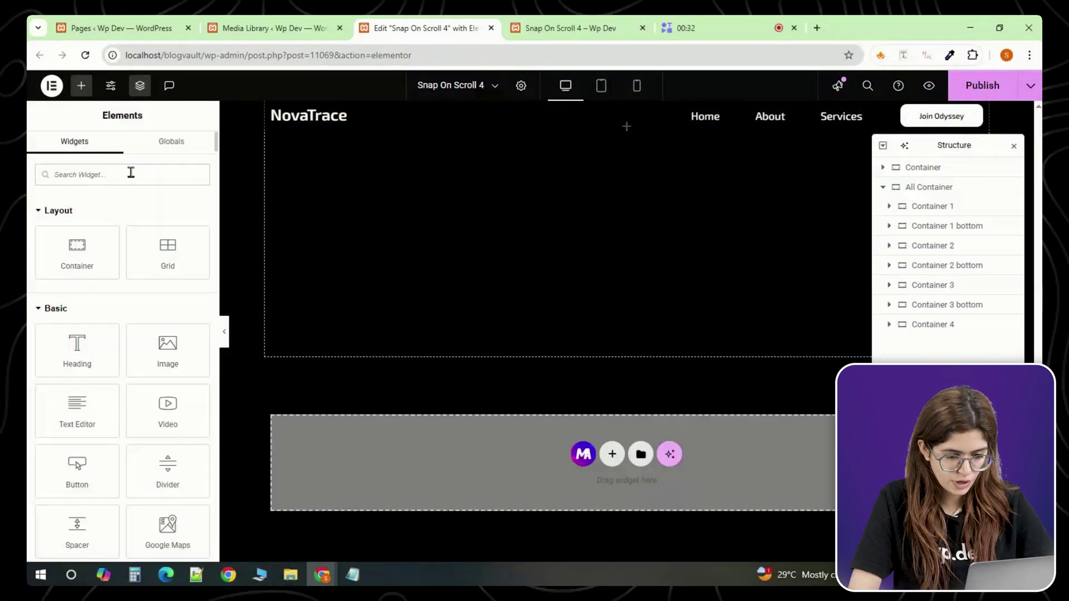
{"action": "type", "text": "html"}
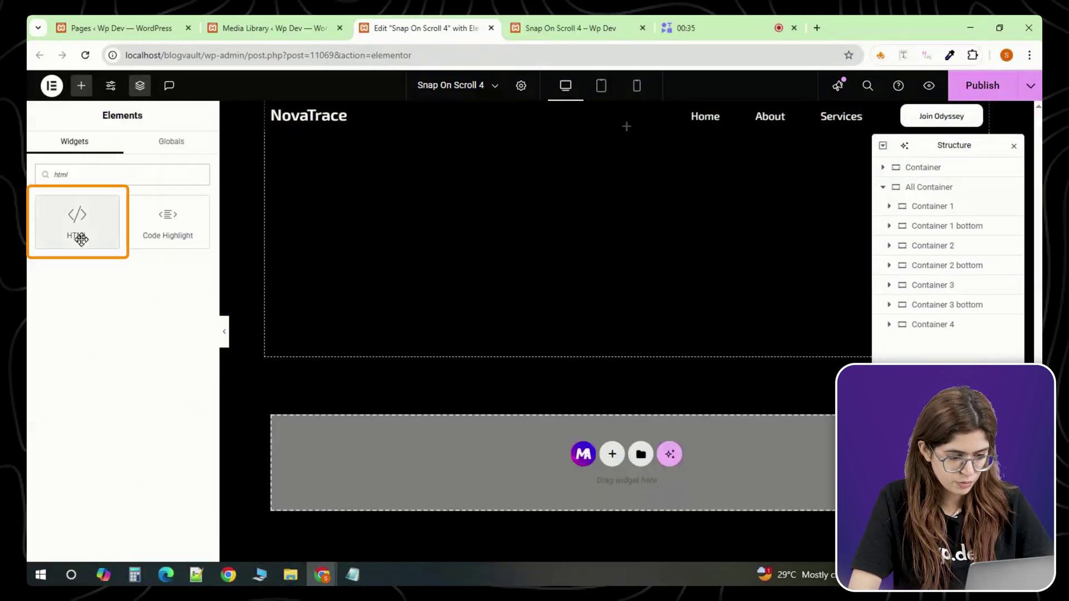
{"action": "left_click_drag", "start_coordinate": [81, 238], "coordinate": [423, 446]}
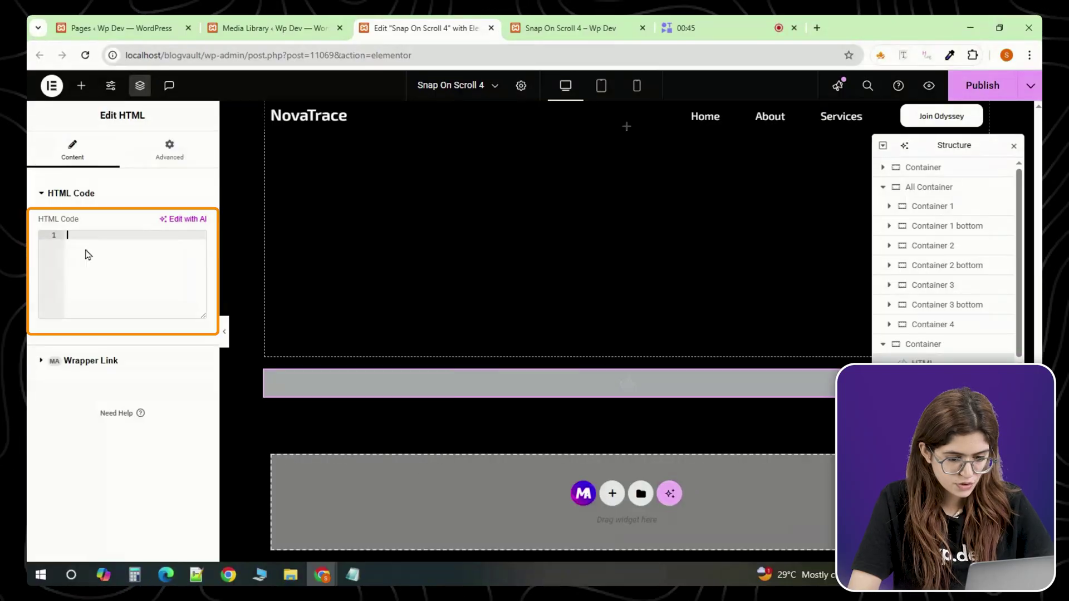
{"action": "right_click", "coordinate": [87, 255]}
{"action": "left_click", "coordinate": [121, 393]}
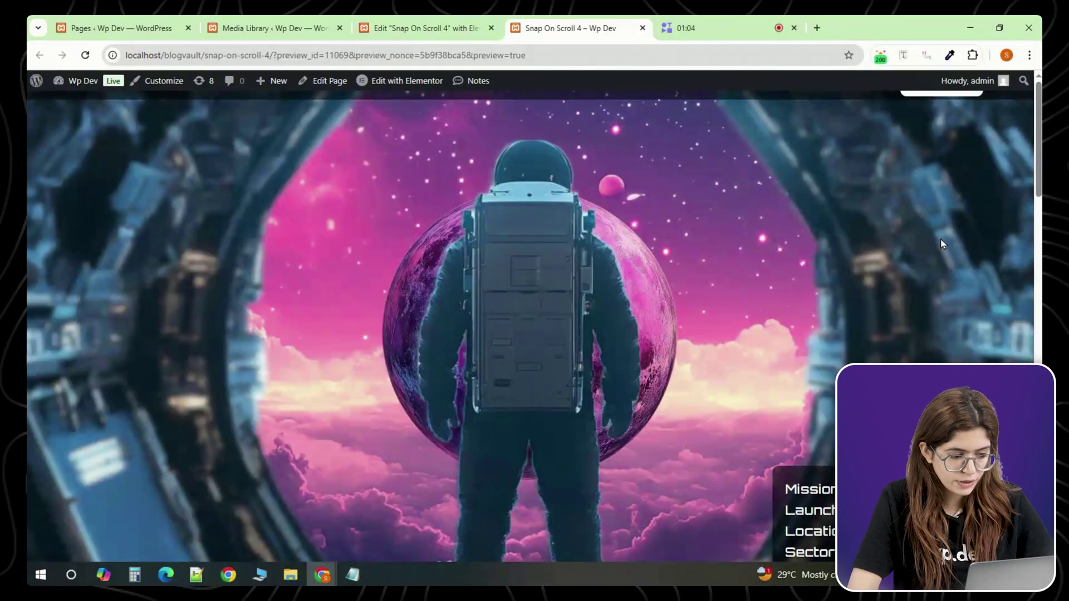
Step: Scroll down and up the preview to check it snaps between the planet and rocket sections
{"action": "scroll", "coordinate": [943, 244], "scroll_direction": "down", "scroll_amount": 2}
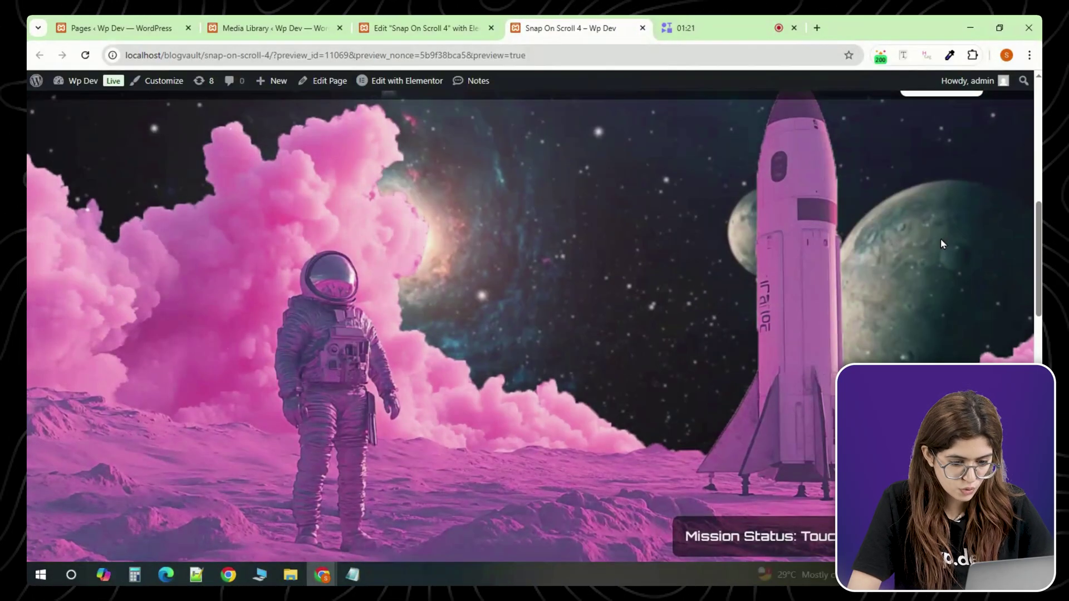
{"action": "scroll", "coordinate": [941, 243], "scroll_direction": "up", "scroll_amount": 2}
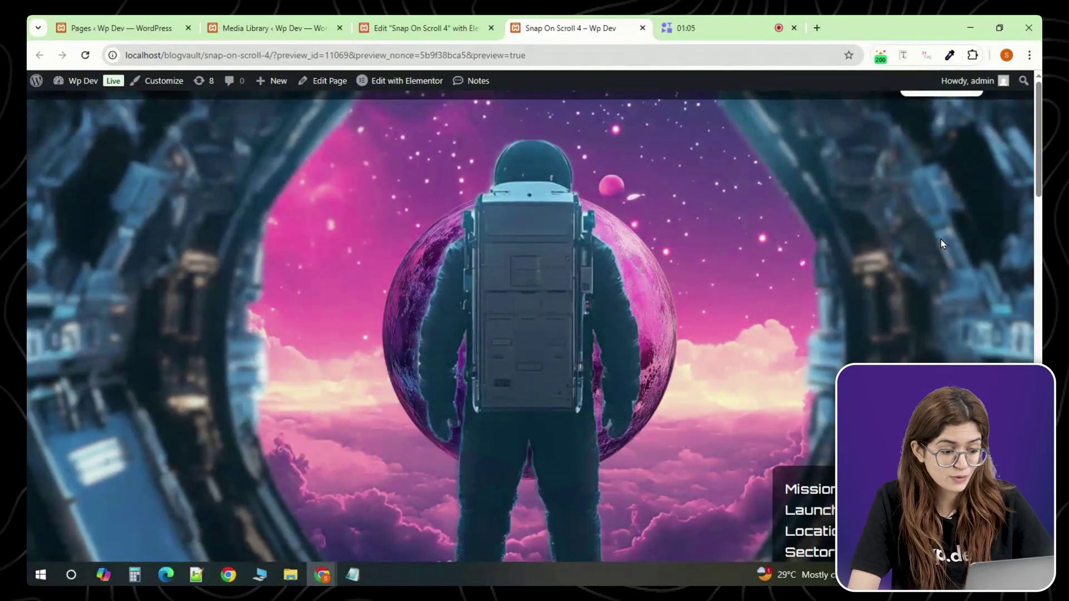
{"action": "scroll", "coordinate": [941, 243], "scroll_direction": "down", "scroll_amount": 2}
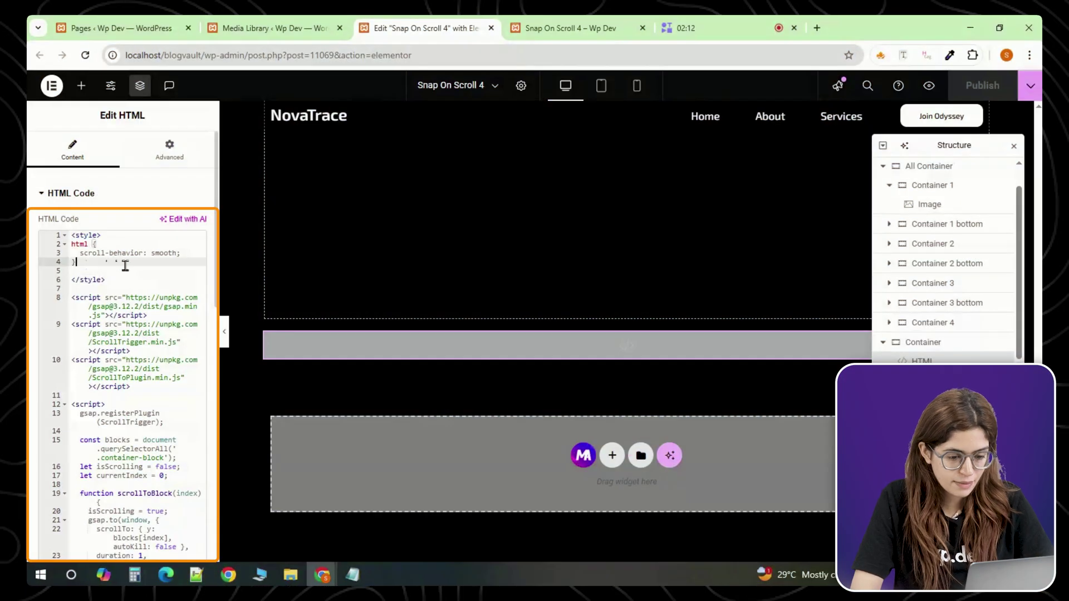
Step: Paste the #block1 Ken Burns zoom CSS with its 1.2 scale into the HTML widget code
{"action": "key", "text": "Return"}
{"action": "key", "text": "Return"}
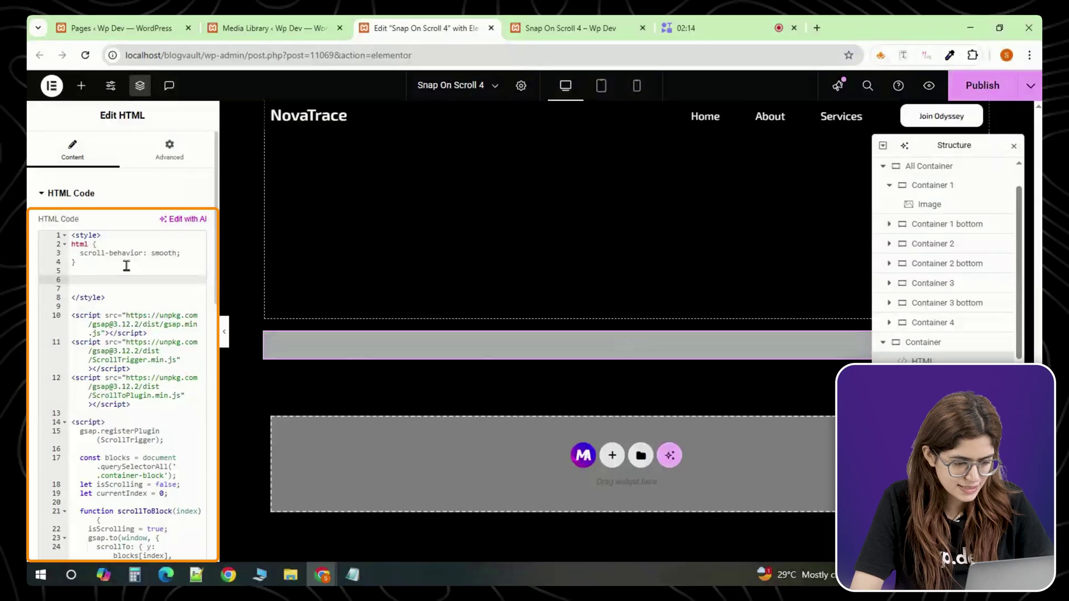
{"action": "type", "text": "#block1 {     transform-origin: center center;     animation: kenBurns 10s ease-in-out infinite alternate; }  @keyframes kenBurns {     0% {         transform: scale(1);     }     100% {         transform: scale(1.2);     } }"}
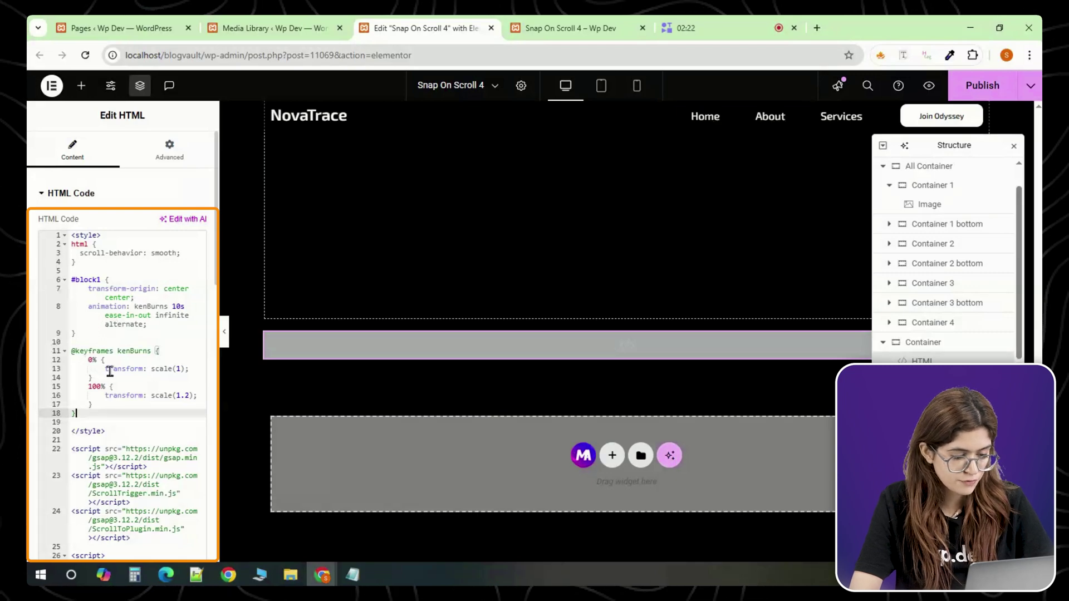
{"action": "left_click_drag", "start_coordinate": [151, 396], "coordinate": [189, 396]}
Step: Add the #planet Ken Burns zoom CSS below the keyframes and publish the page with Ctrl+S
{"action": "left_click", "coordinate": [105, 419]}
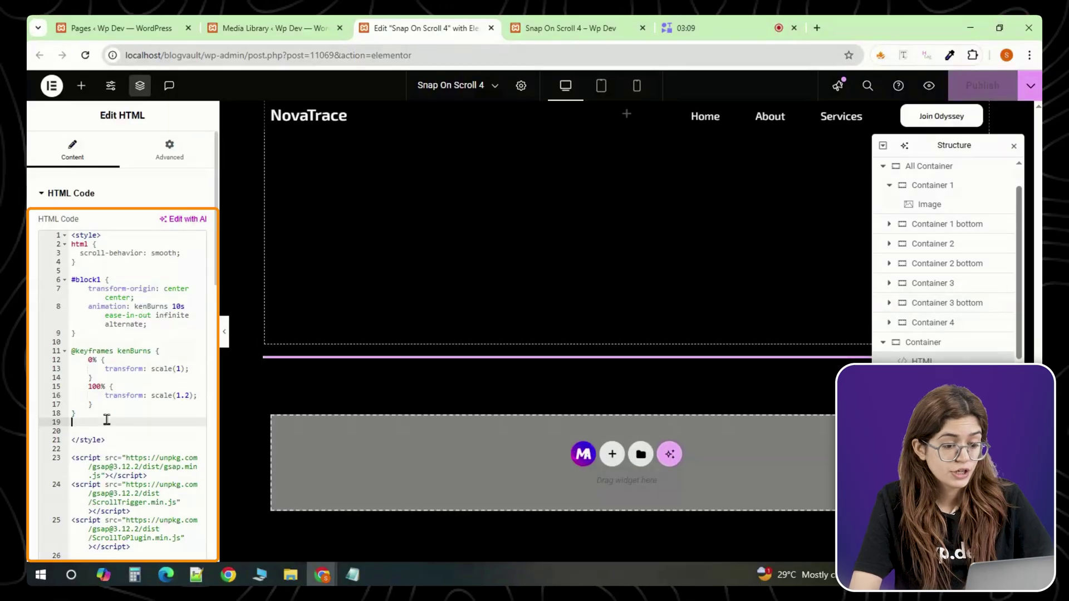
{"action": "key", "text": "Return"}
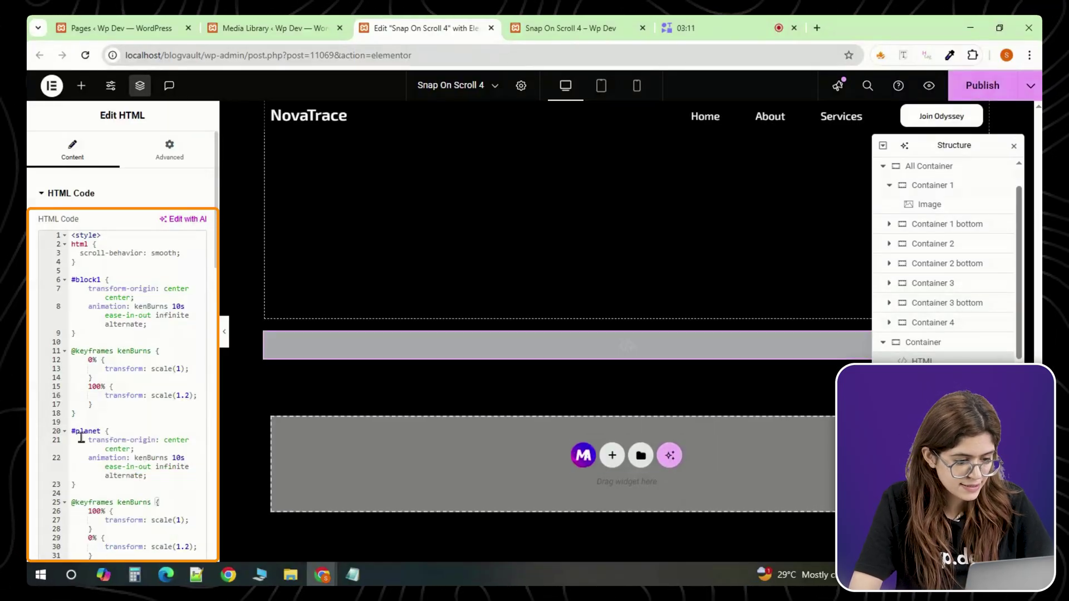
{"action": "scroll", "coordinate": [150, 469], "scroll_direction": "down", "scroll_amount": 1}
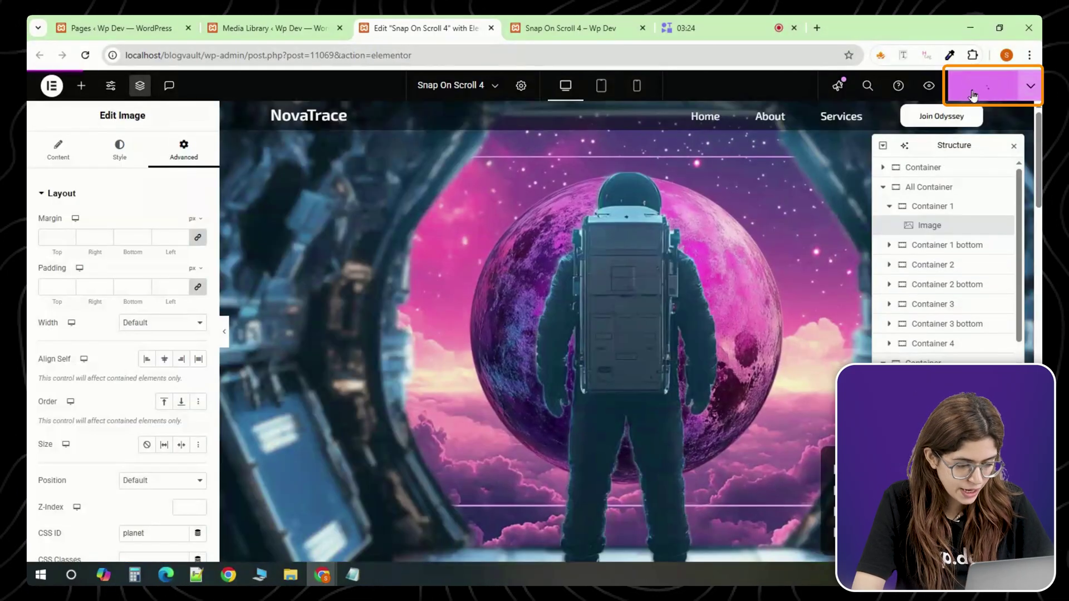
{"action": "key", "text": "ctrl+s"}
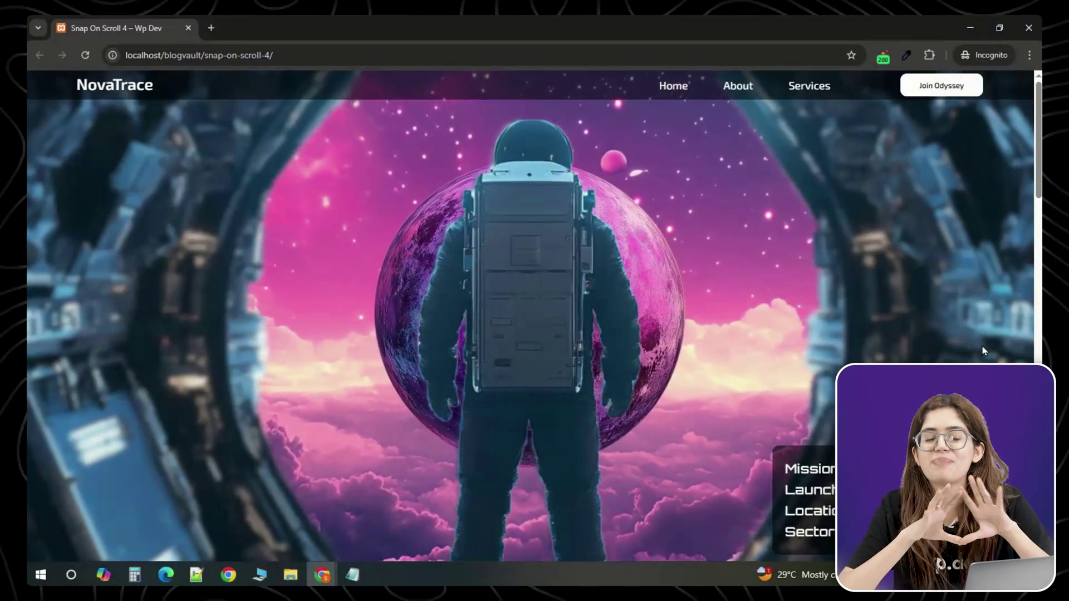
{"action": "scroll", "coordinate": [982, 349], "scroll_direction": "down", "scroll_amount": 1}
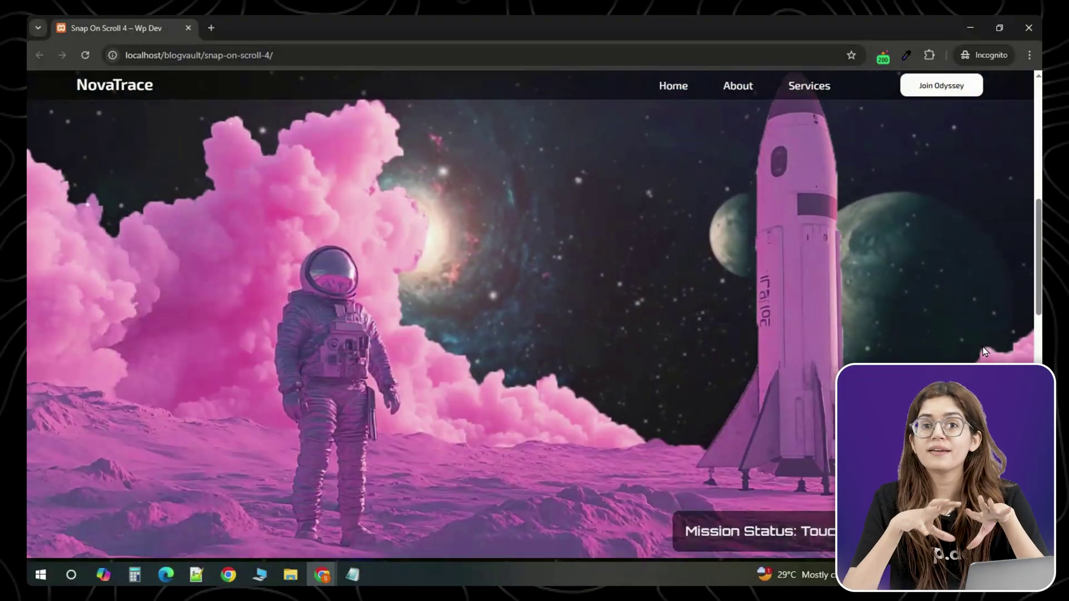
{"action": "scroll", "coordinate": [984, 351], "scroll_direction": "down", "scroll_amount": 1}
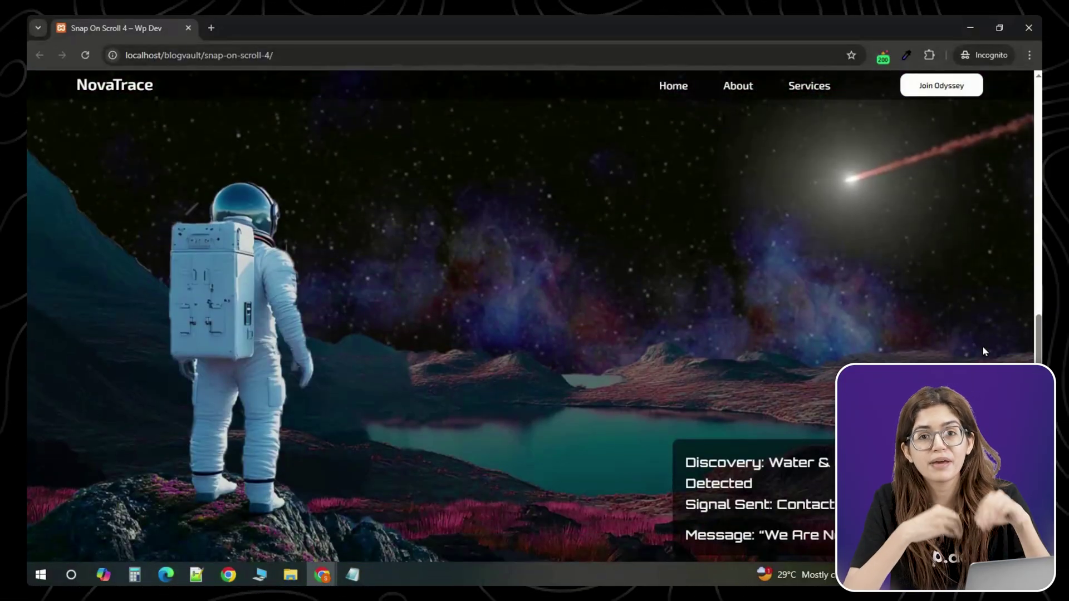
{"action": "scroll", "coordinate": [984, 351], "scroll_direction": "up", "scroll_amount": 1}
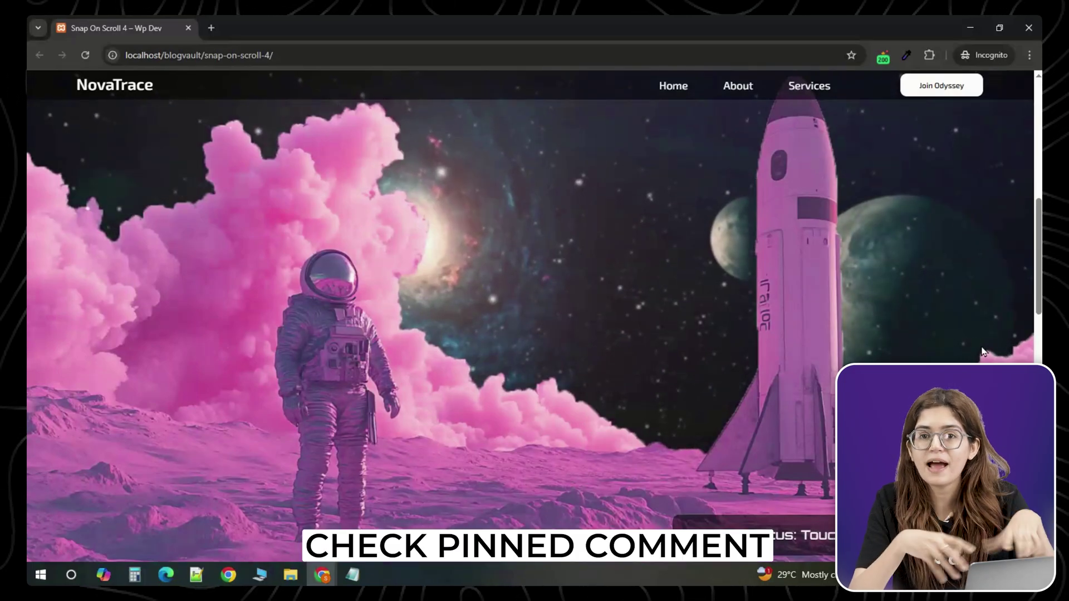
{"action": "scroll", "coordinate": [982, 351], "scroll_direction": "up", "scroll_amount": 1}
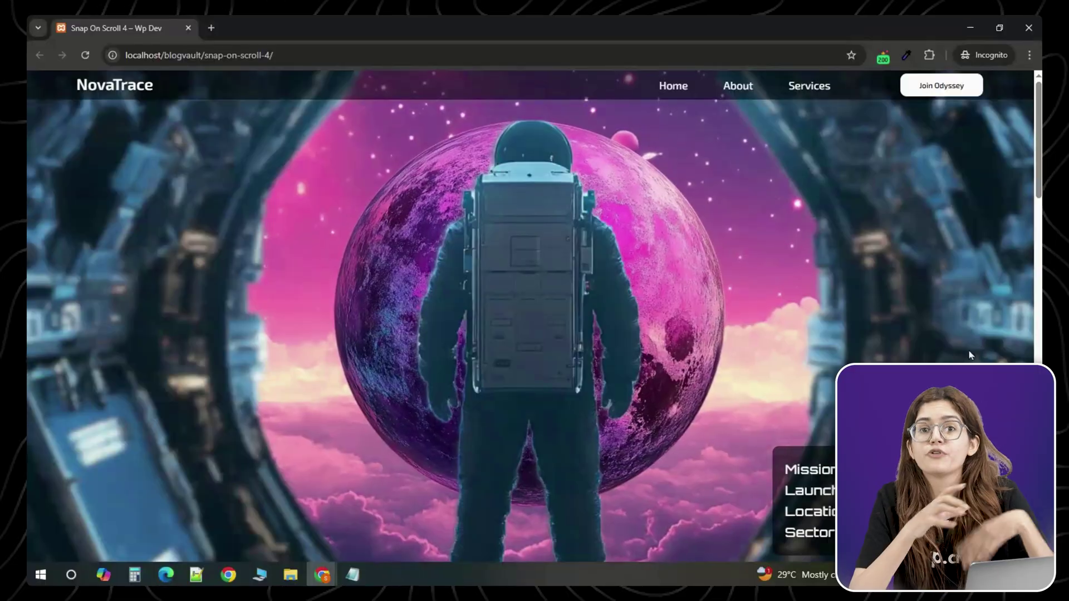